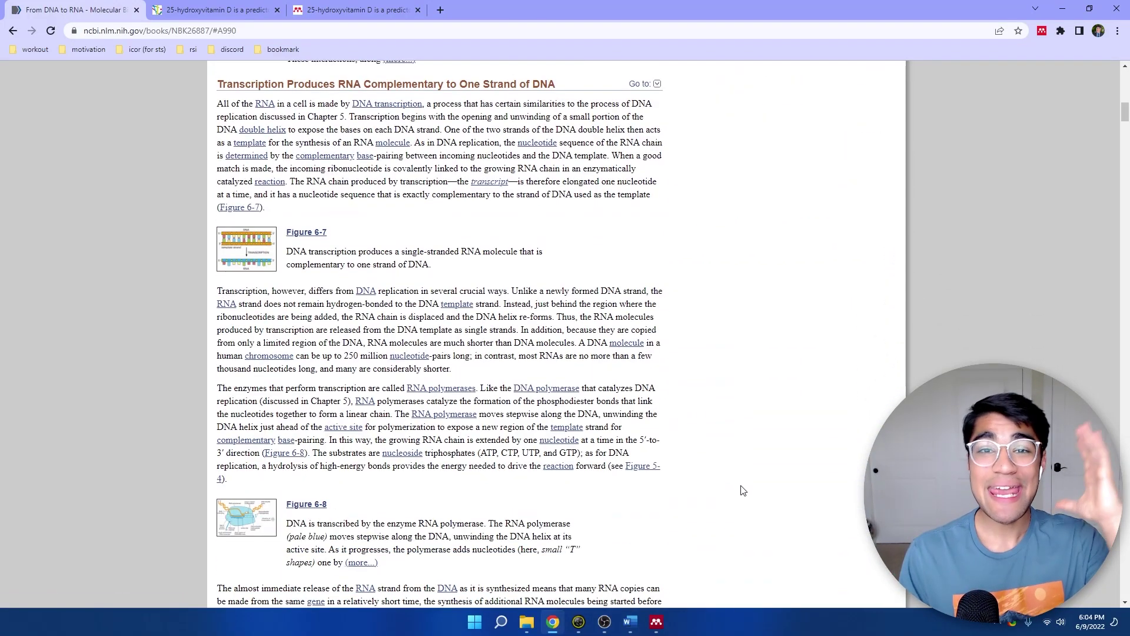
- Compare the Mendeley Desktop library with the Word paragraph and the From DNA to RNA page
click(657, 621)
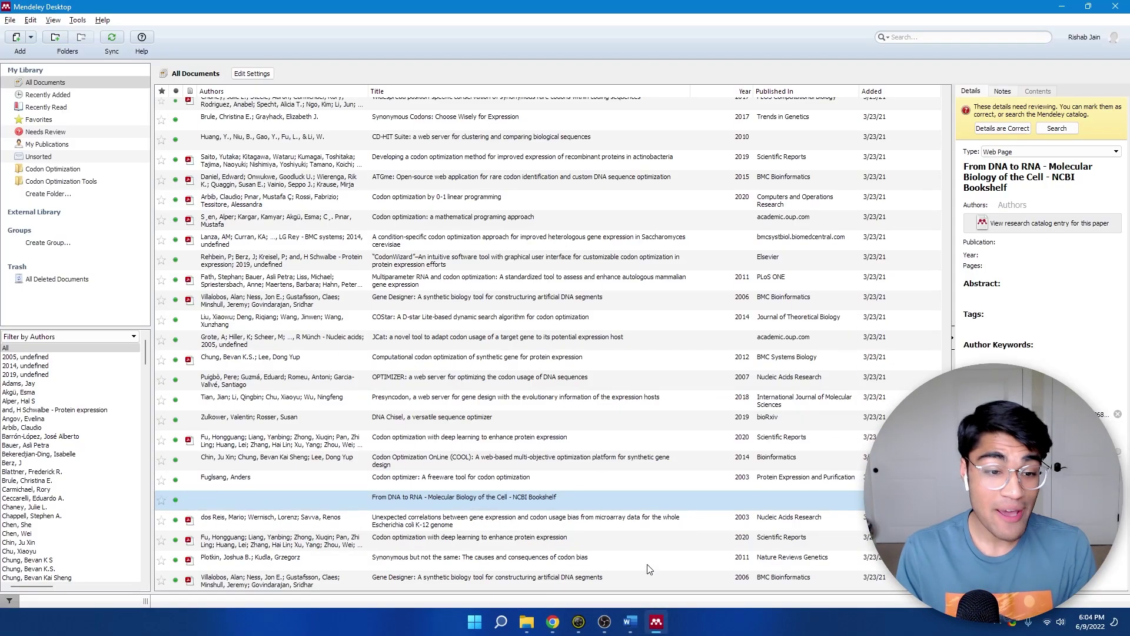
scroll(660, 536, up, 7)
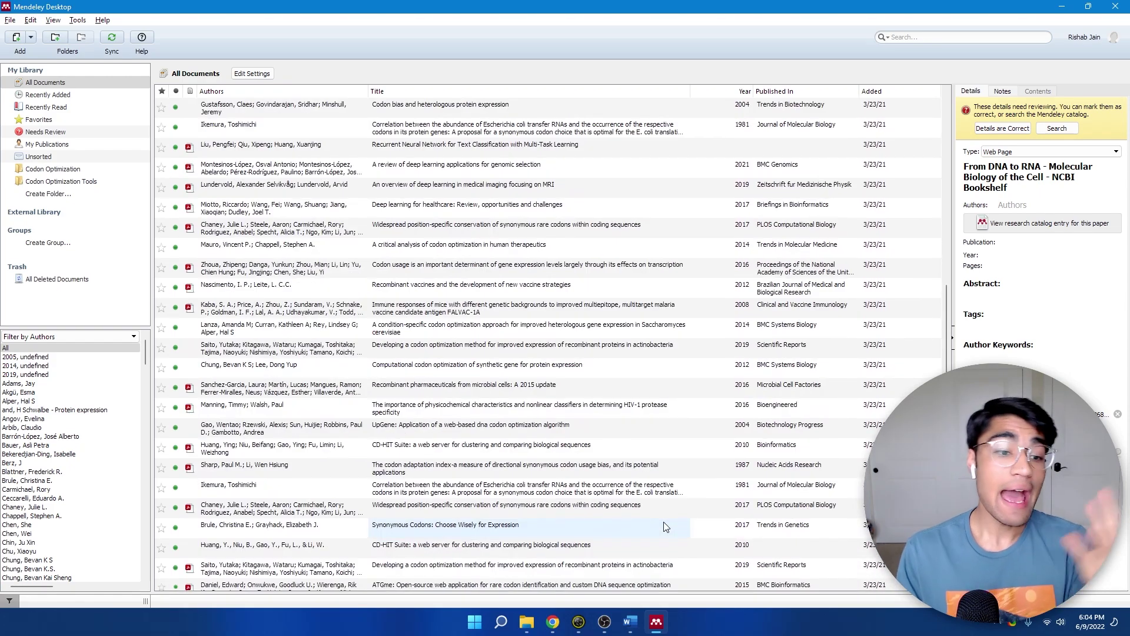
scroll(663, 523, up, 8)
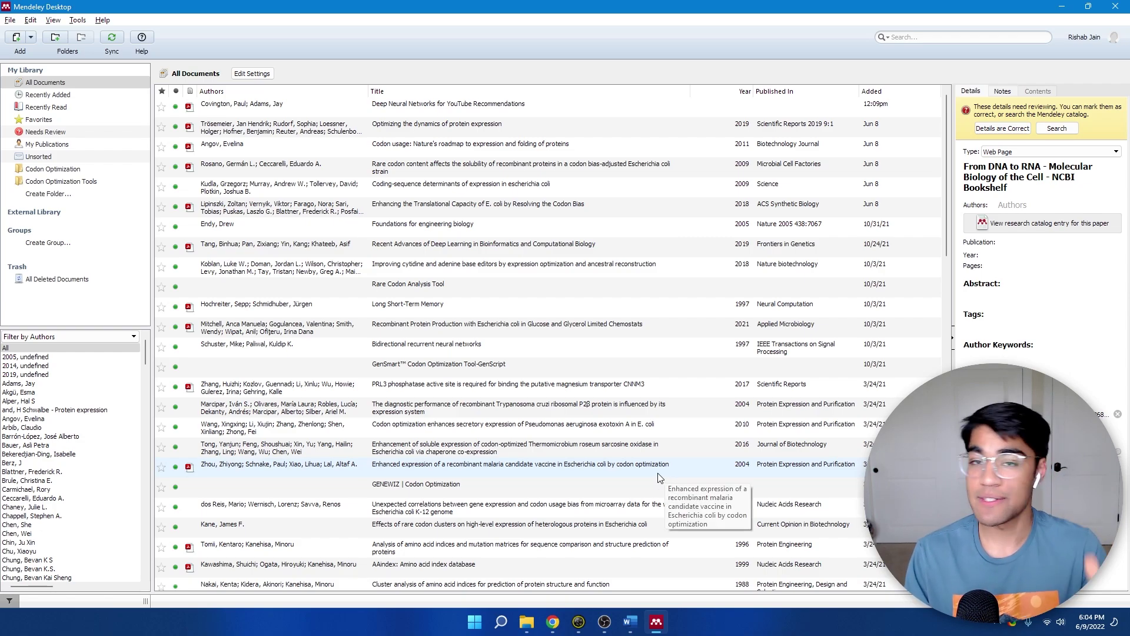
click(632, 618)
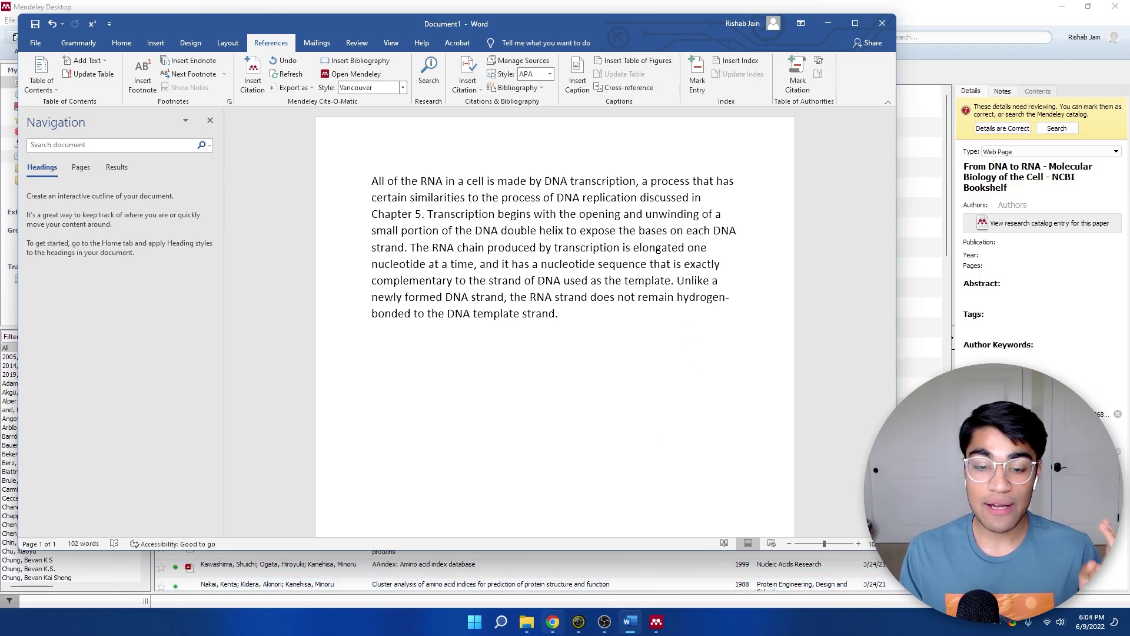
key(alt+Tab)
click(654, 621)
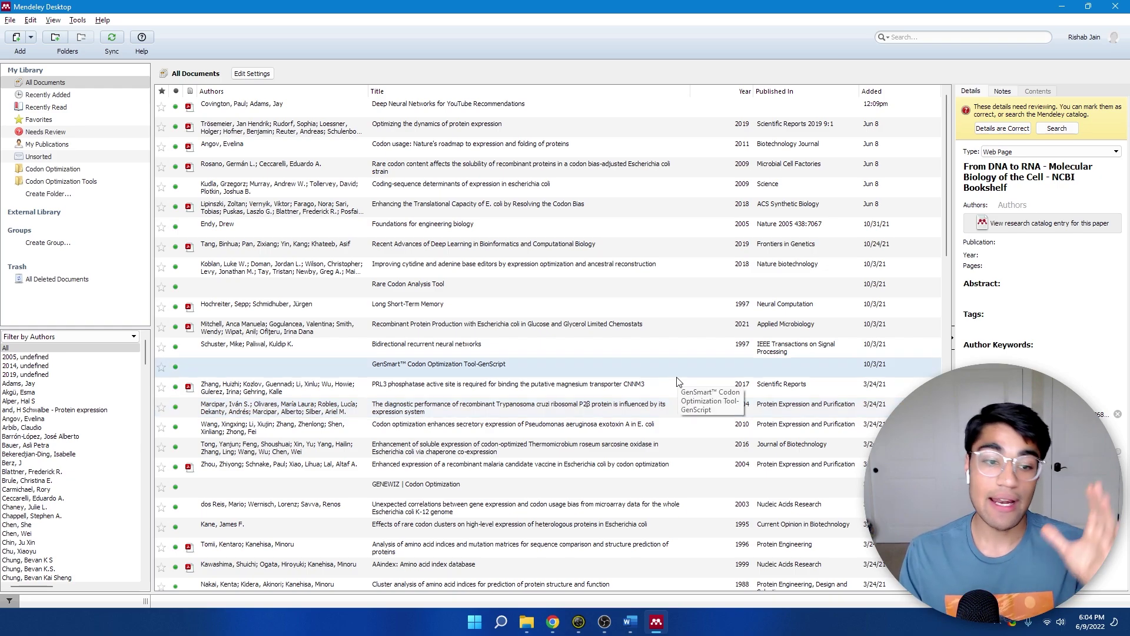
scroll(677, 382, down, 5)
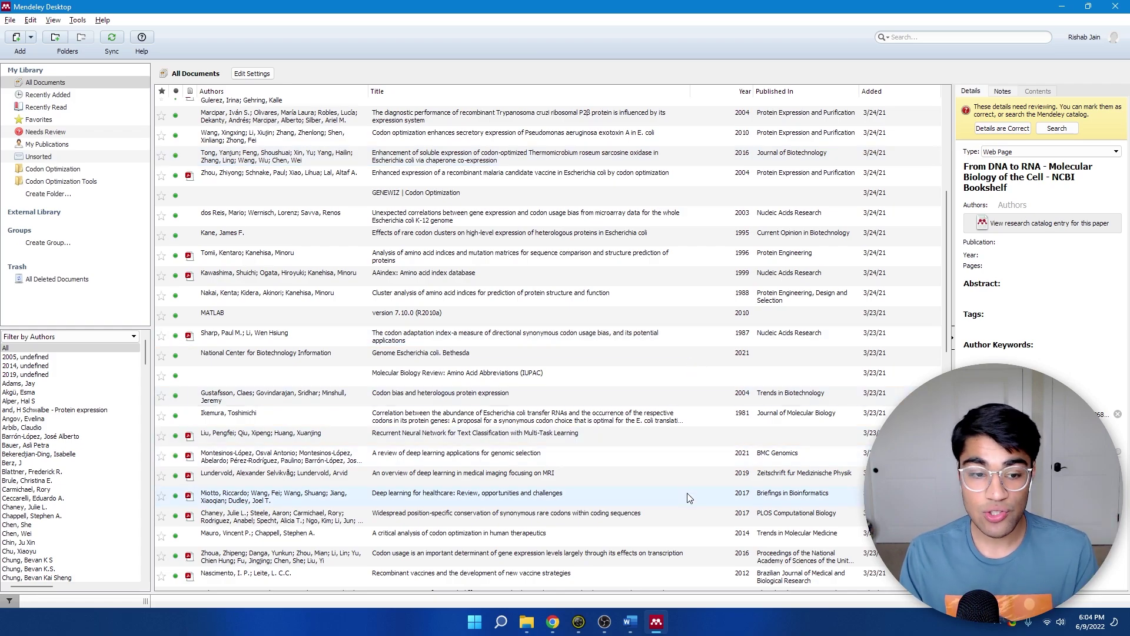
click(631, 622)
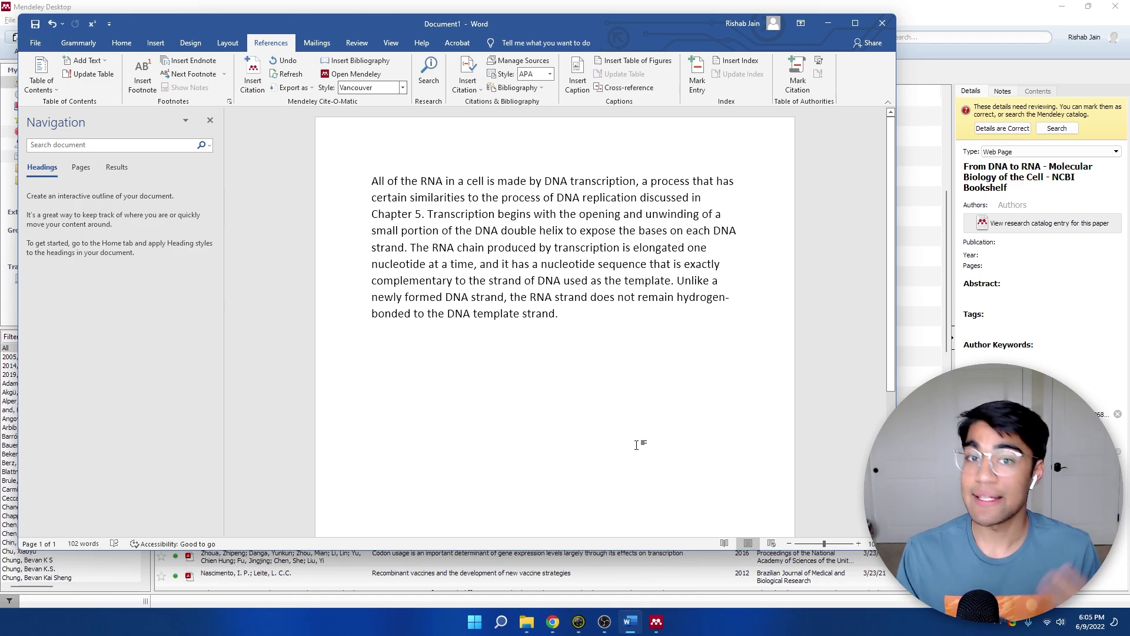
- Load mendeley.com in a new tab and open the Reference Manager, Web Importer and Citation Plug-in pages
key(alt+Tab)
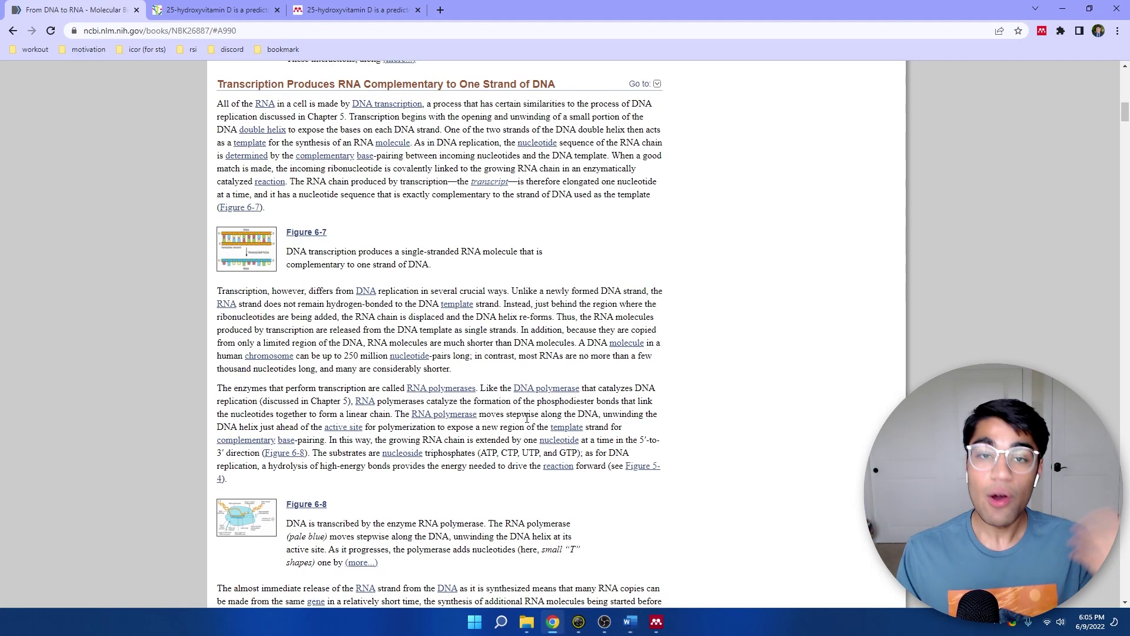
click(439, 7)
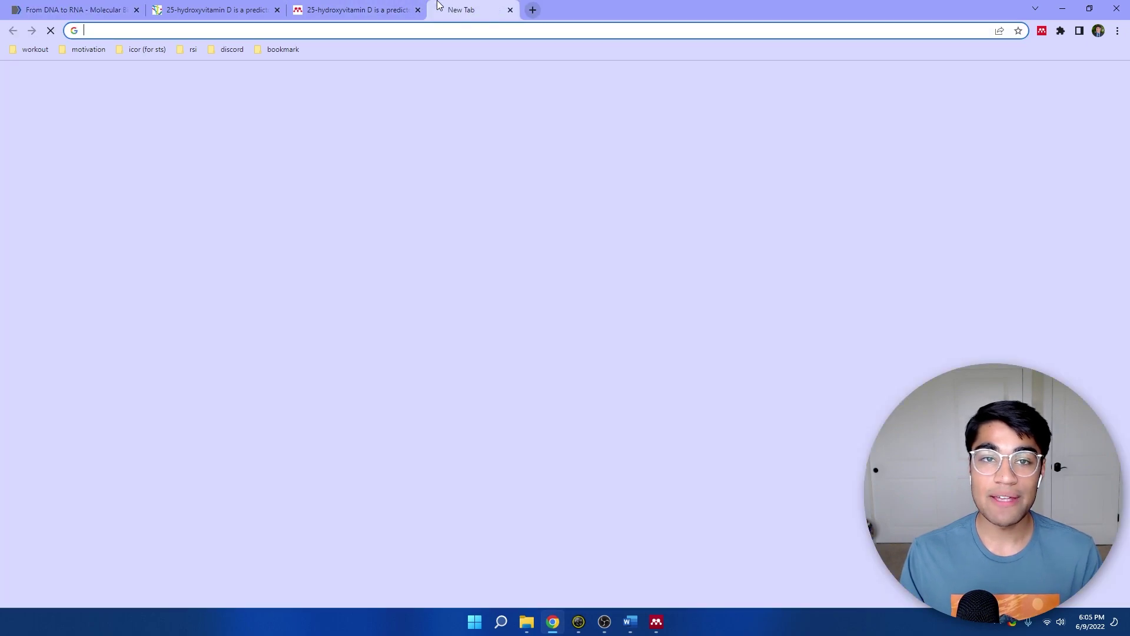
text(mendeley.com)
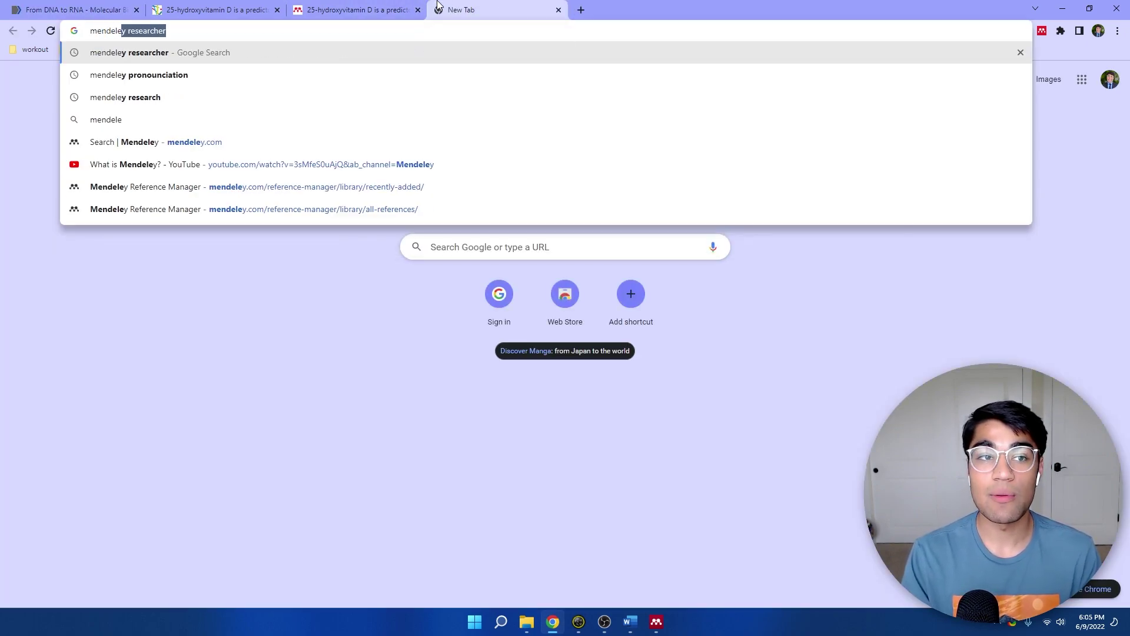
key(Return)
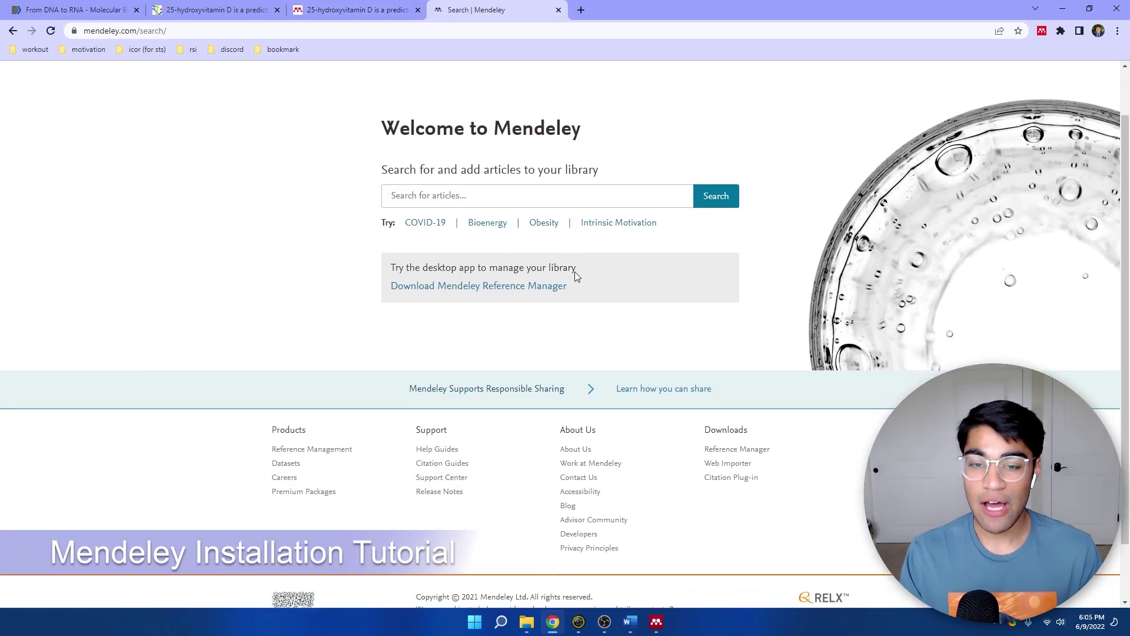
scroll(677, 353, down, 1)
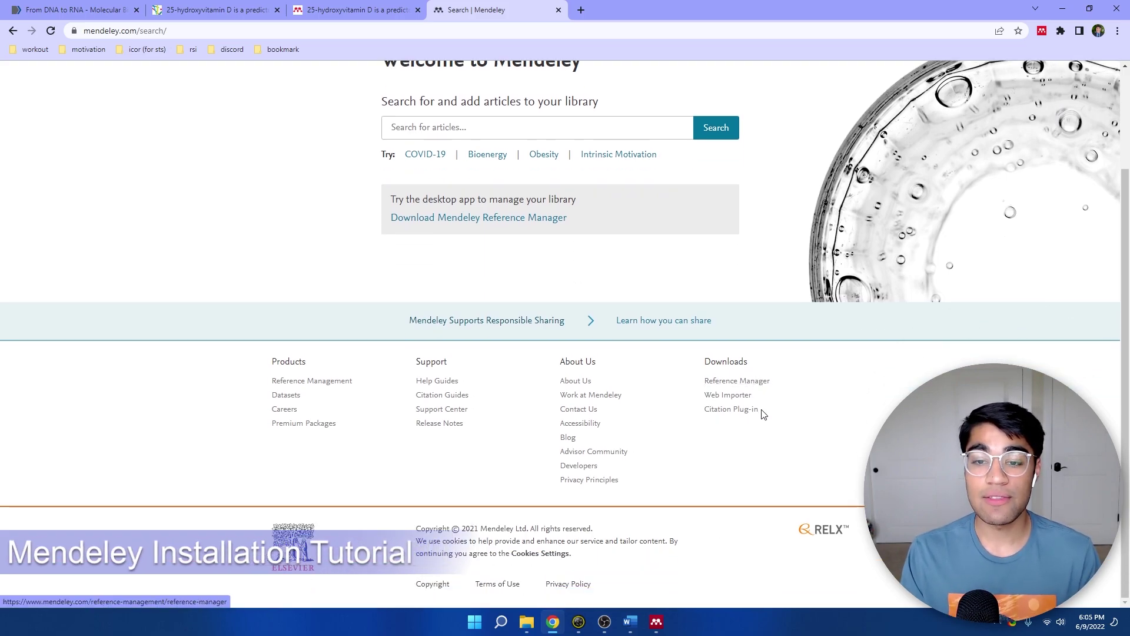
scroll(759, 409, up, 5)
scroll(867, 213, down, 8)
middle_click(903, 154)
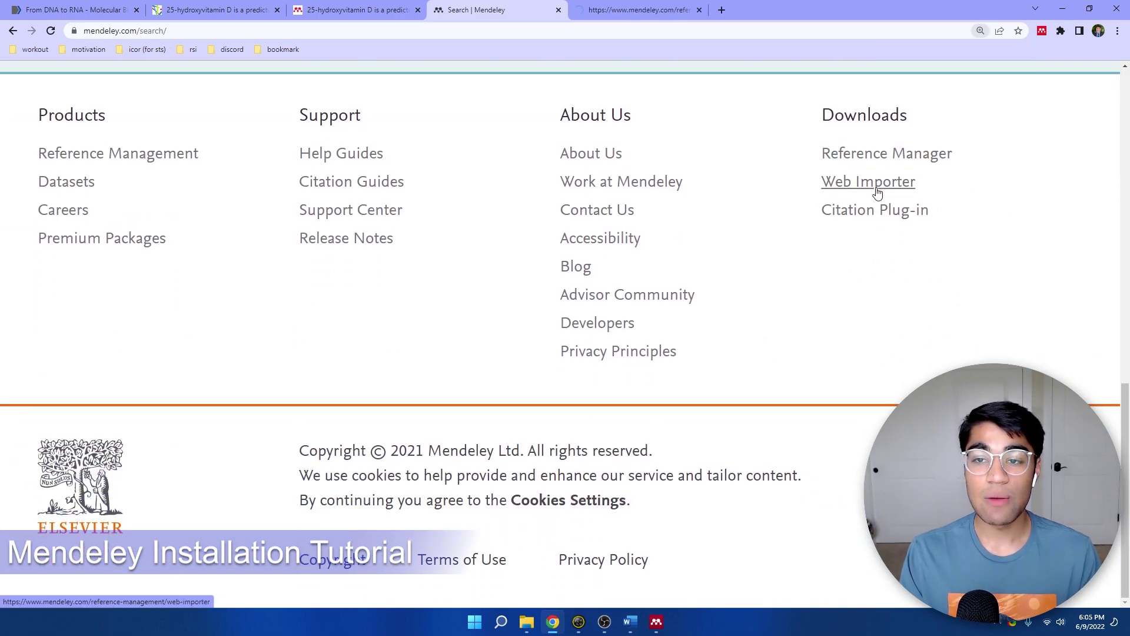
middle_click(867, 182)
middle_click(878, 210)
- Read through the Mendeley Reference Manager download page
key(ctrl+Tab)
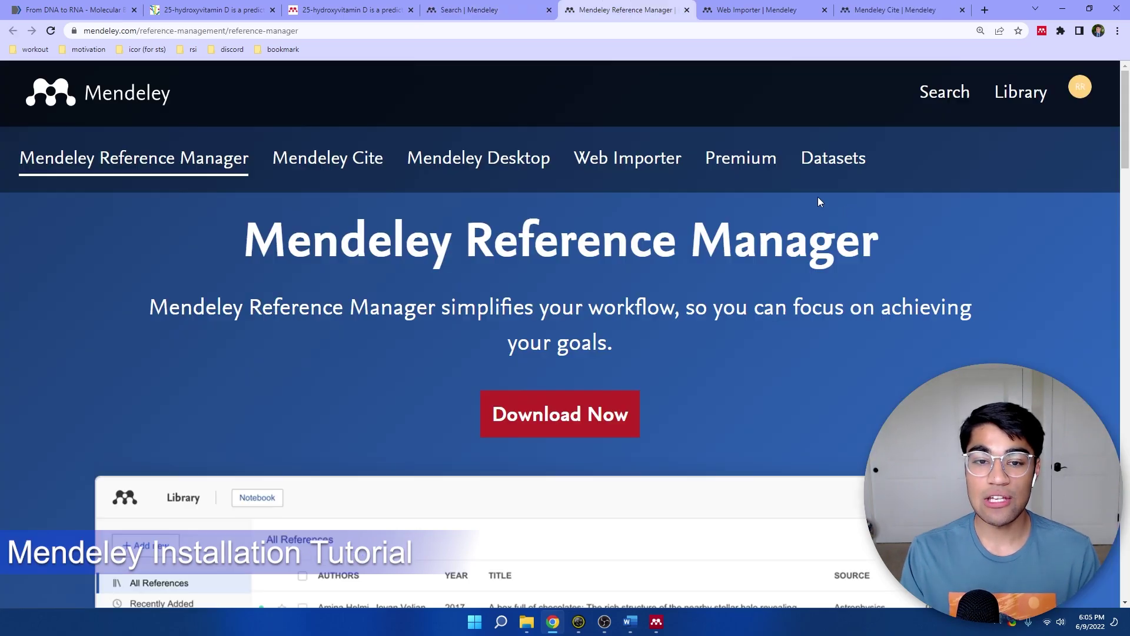
scroll(765, 218, down, 1)
scroll(743, 235, down, 5)
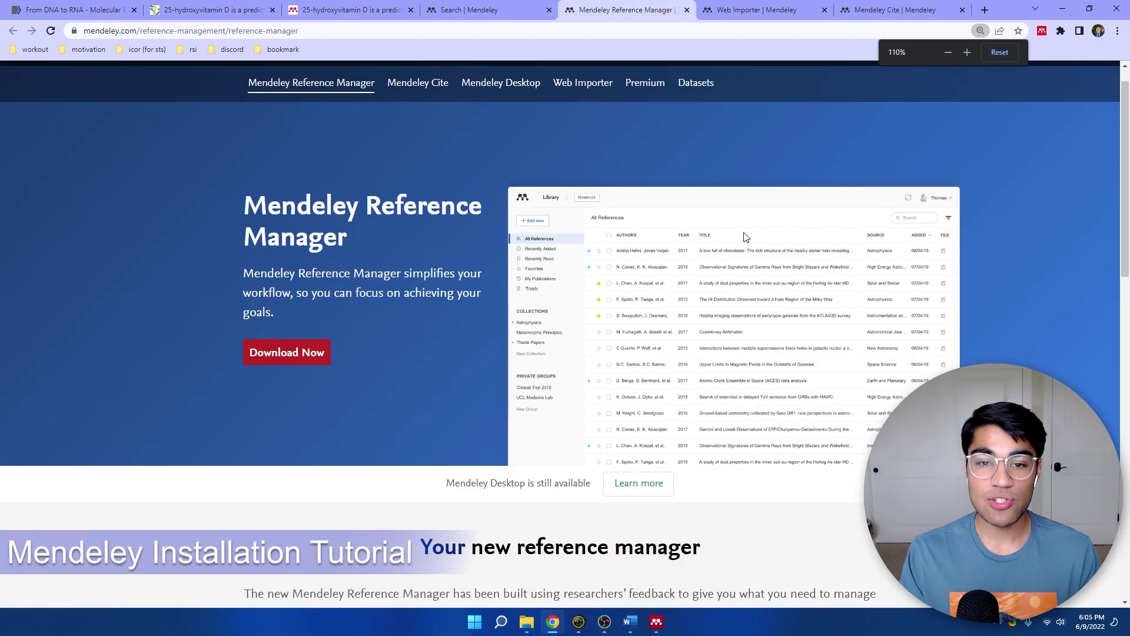
scroll(743, 235, down, 2)
scroll(745, 233, up, 2)
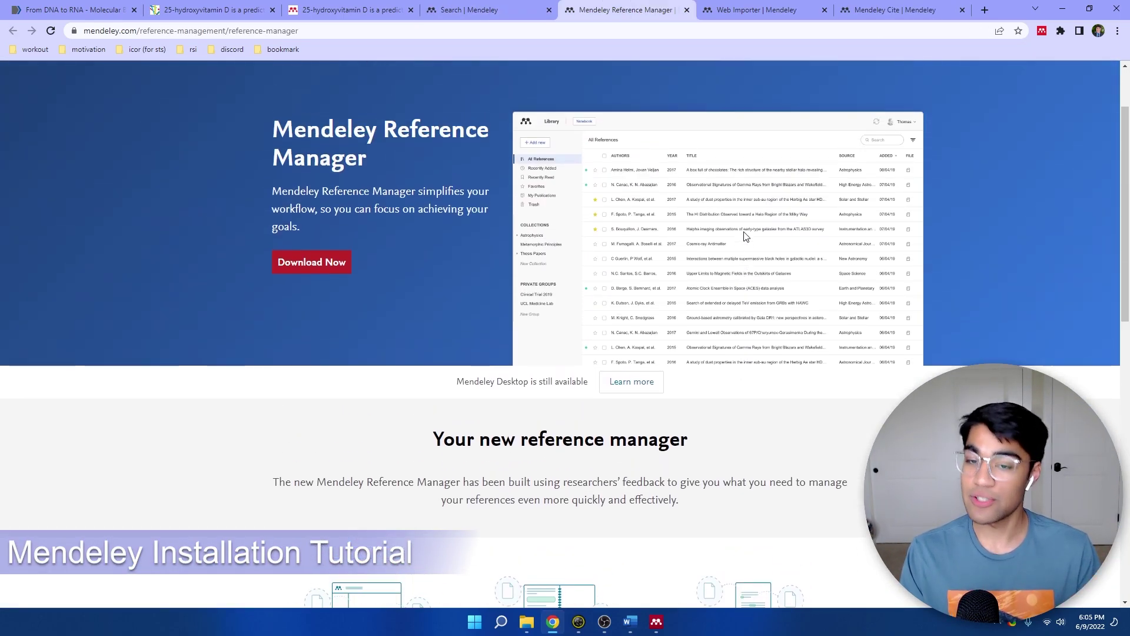
scroll(744, 231, down, 12)
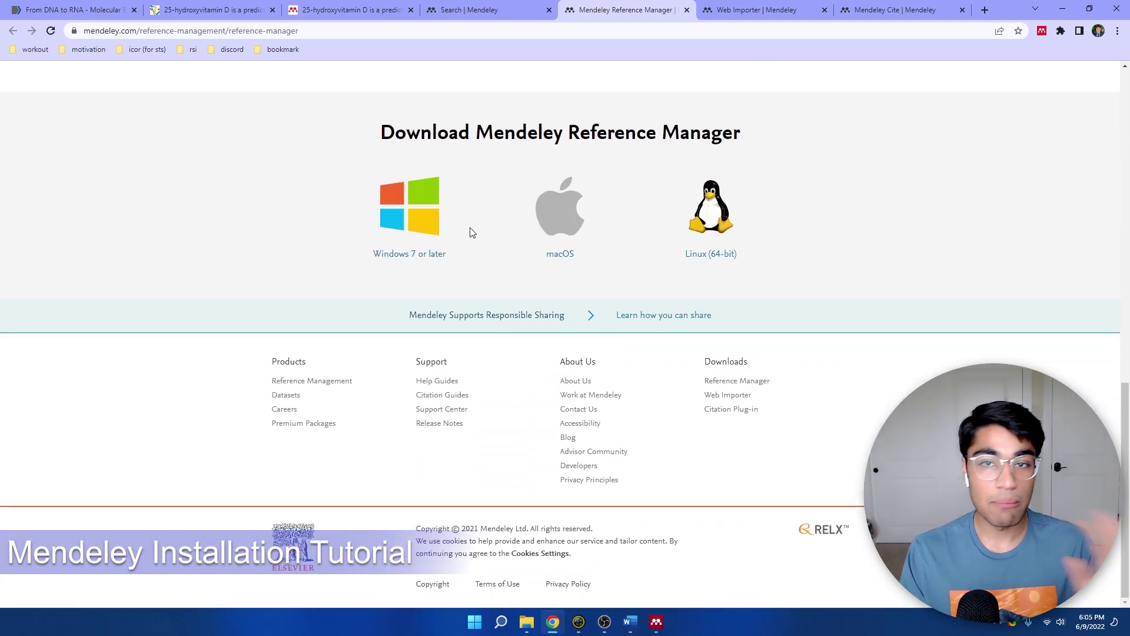
scroll(614, 241, up, 15)
- Close the Reference Manager page and read through the Web Importer page
key(ctrl+w)
scroll(613, 243, down, 5)
scroll(614, 243, up, 1)
scroll(614, 243, up, 2)
scroll(629, 211, down, 2)
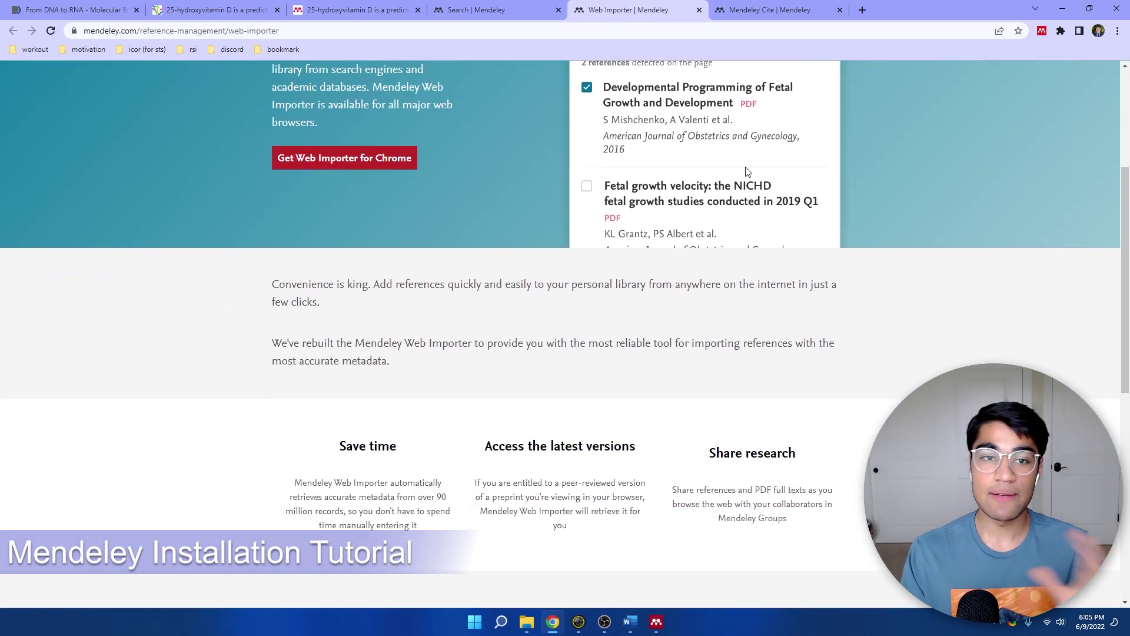
scroll(754, 177, down, 8)
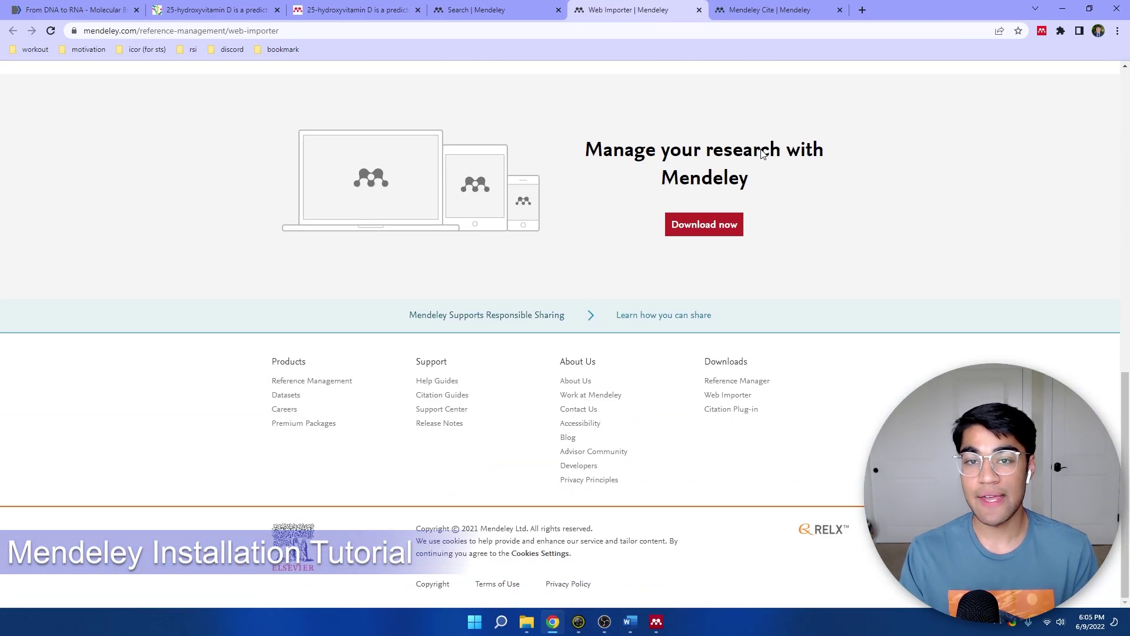
scroll(761, 148, up, 10)
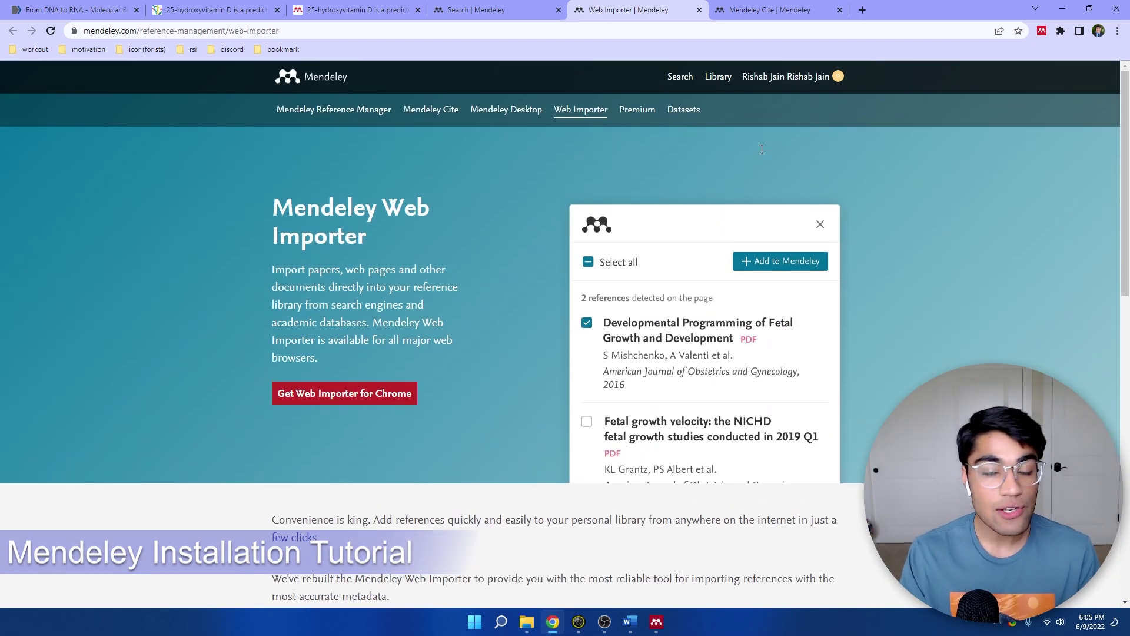
scroll(764, 132, down, 2)
- Read the Citation Plug-in page, then close all the Mendeley website tabs
key(ctrl+w)
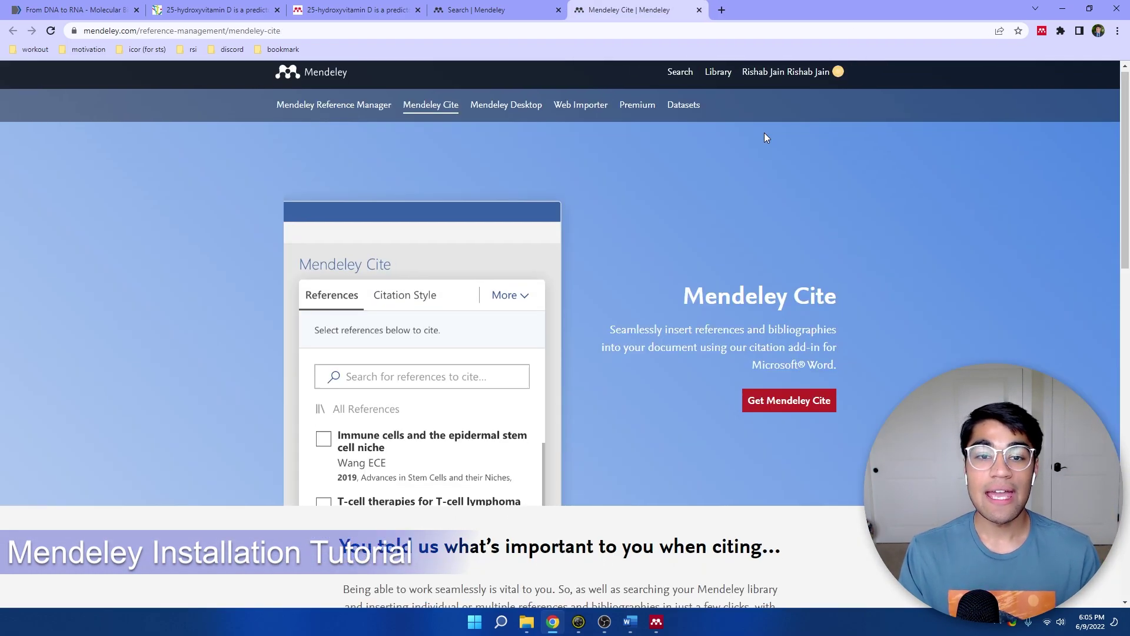
scroll(764, 132, down, 4)
scroll(765, 133, up, 4)
scroll(765, 133, down, 2)
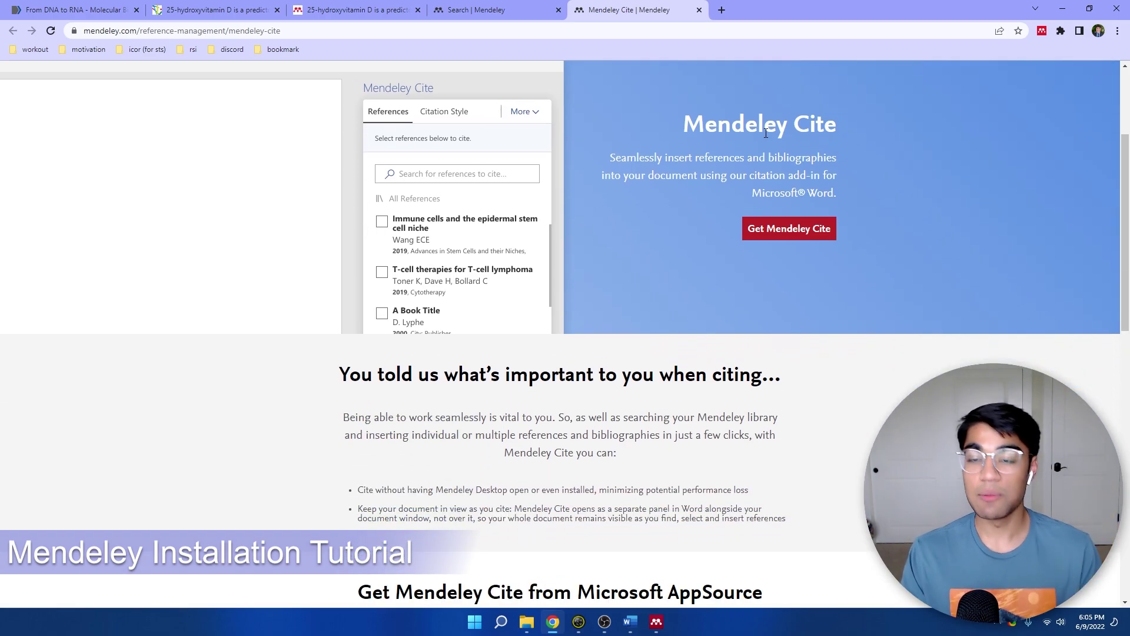
scroll(765, 134, down, 12)
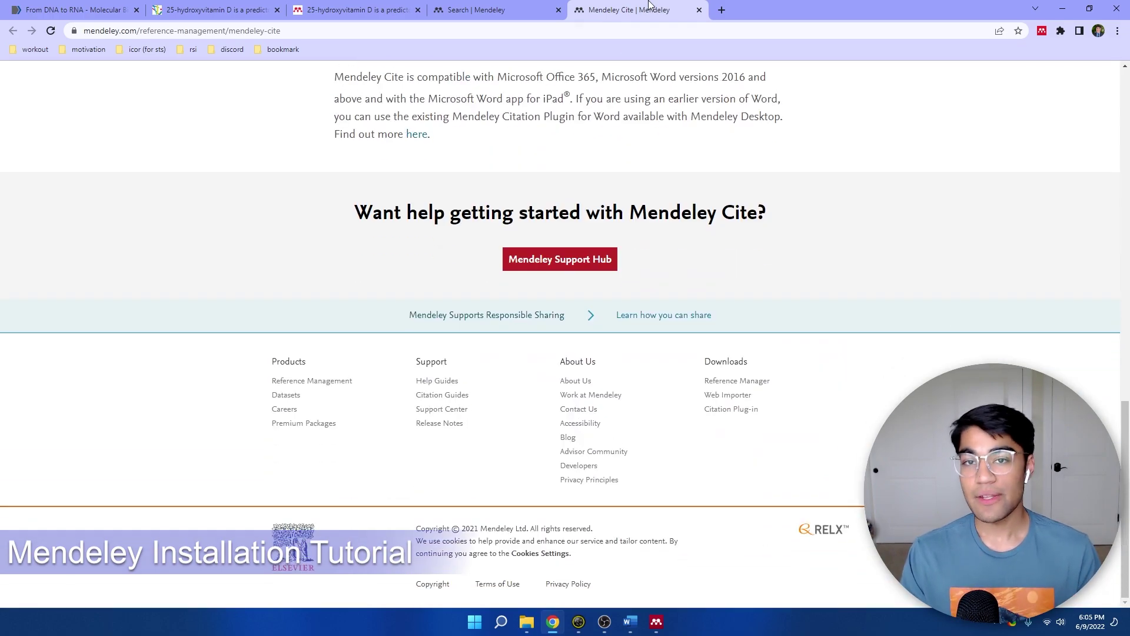
key(ctrl+w)
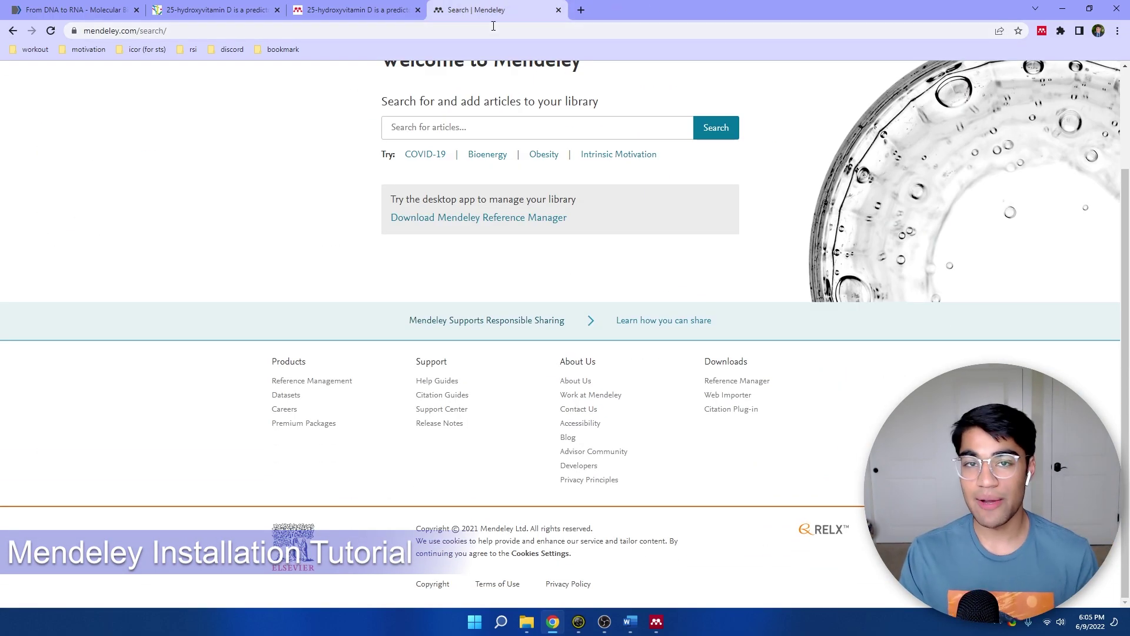
key(ctrl+w)
- Return to the From DNA to RNA page, then select the whole Word paragraph
key(ctrl+1)
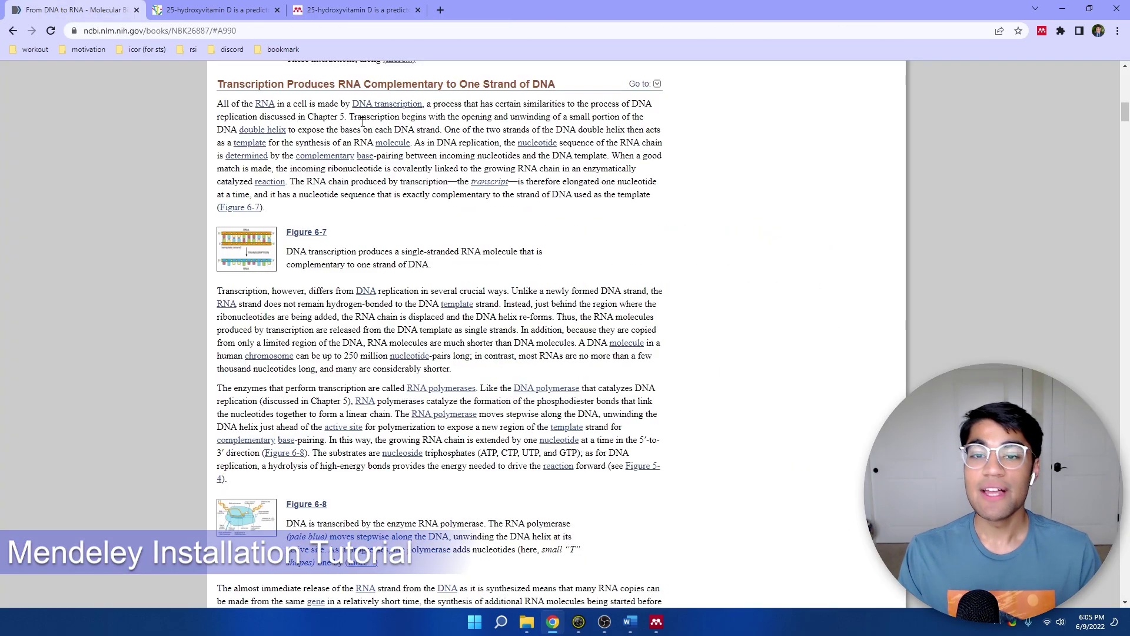
scroll(707, 406, down, 3)
scroll(727, 408, up, 15)
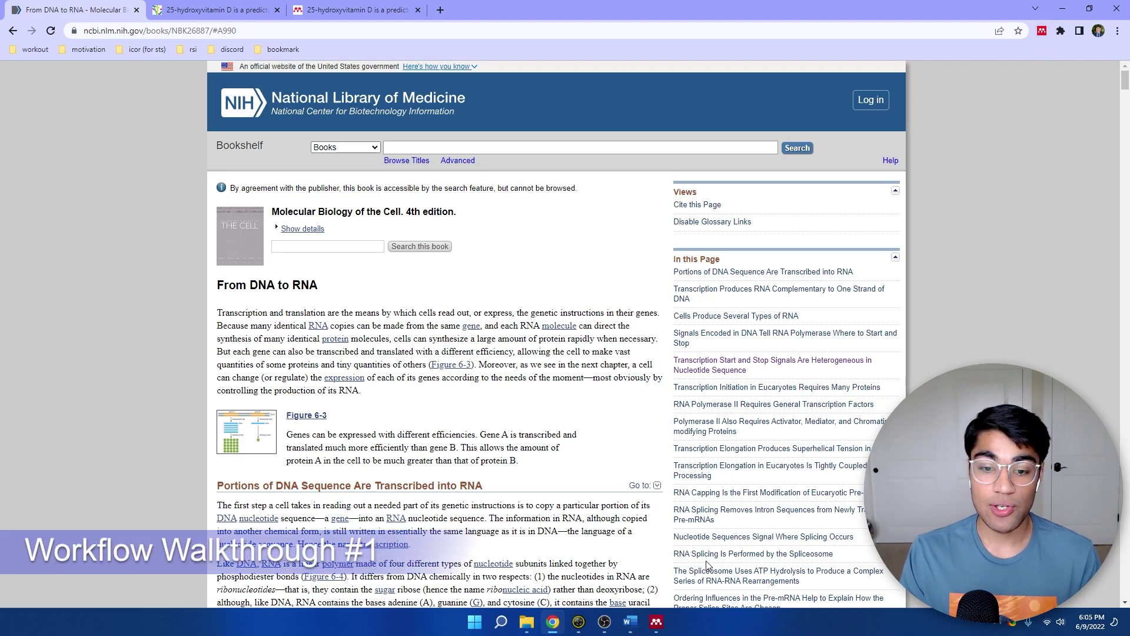
click(630, 620)
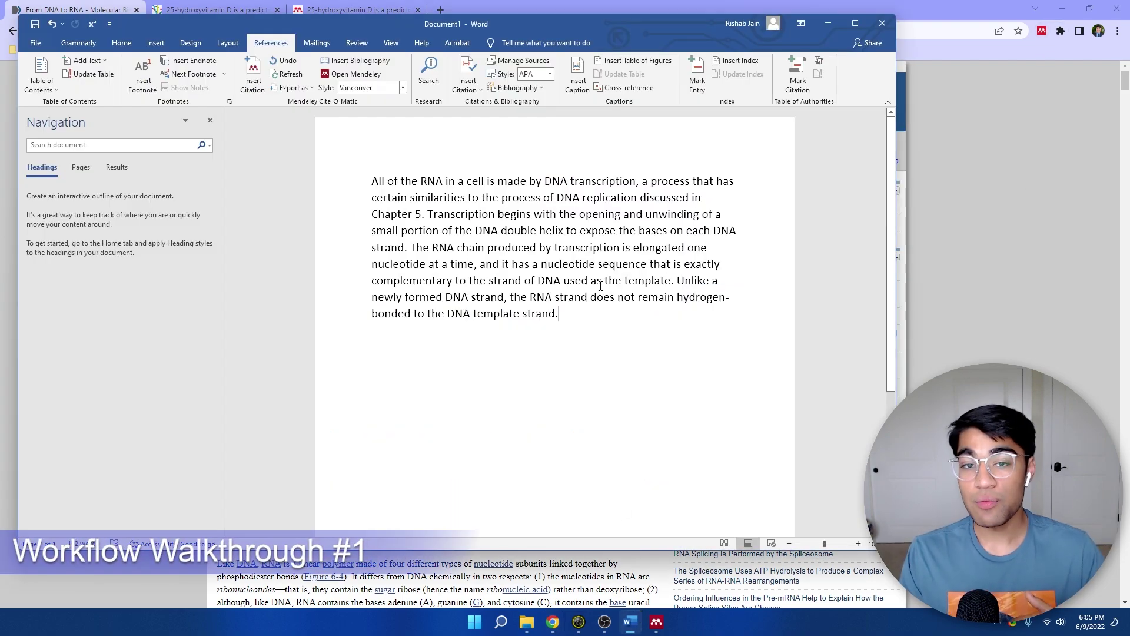
double_click(600, 214)
key(ctrl+a)
- Check the paragraph against the NCBI page and place Word's cursor after 'Chapter 5'
click(944, 252)
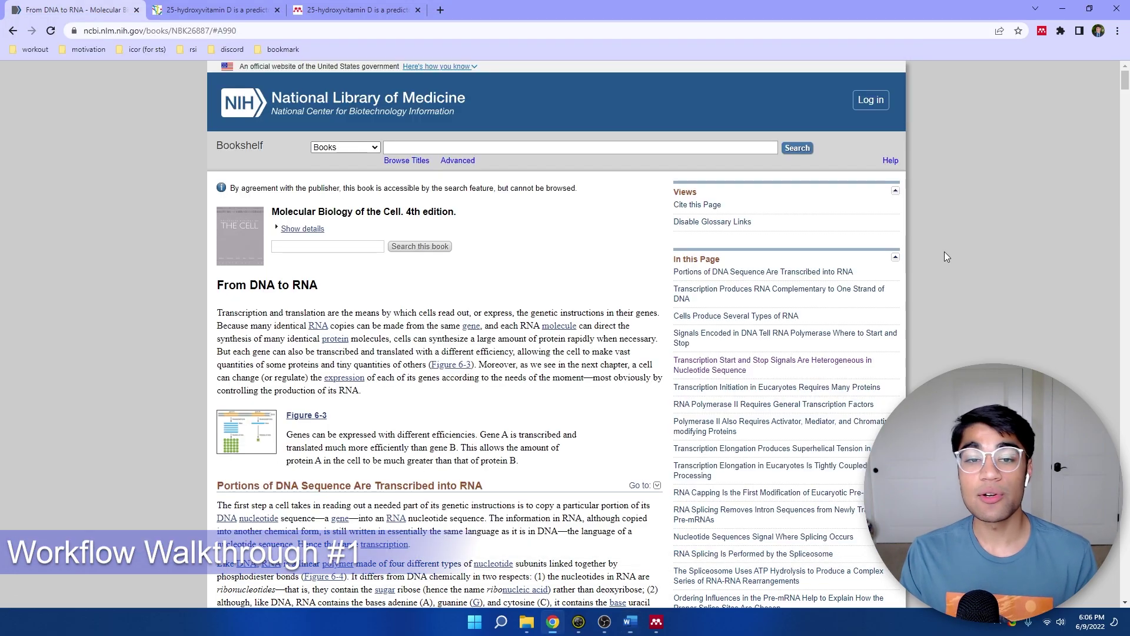
scroll(688, 287, down, 5)
scroll(688, 286, up, 5)
scroll(428, 251, down, 12)
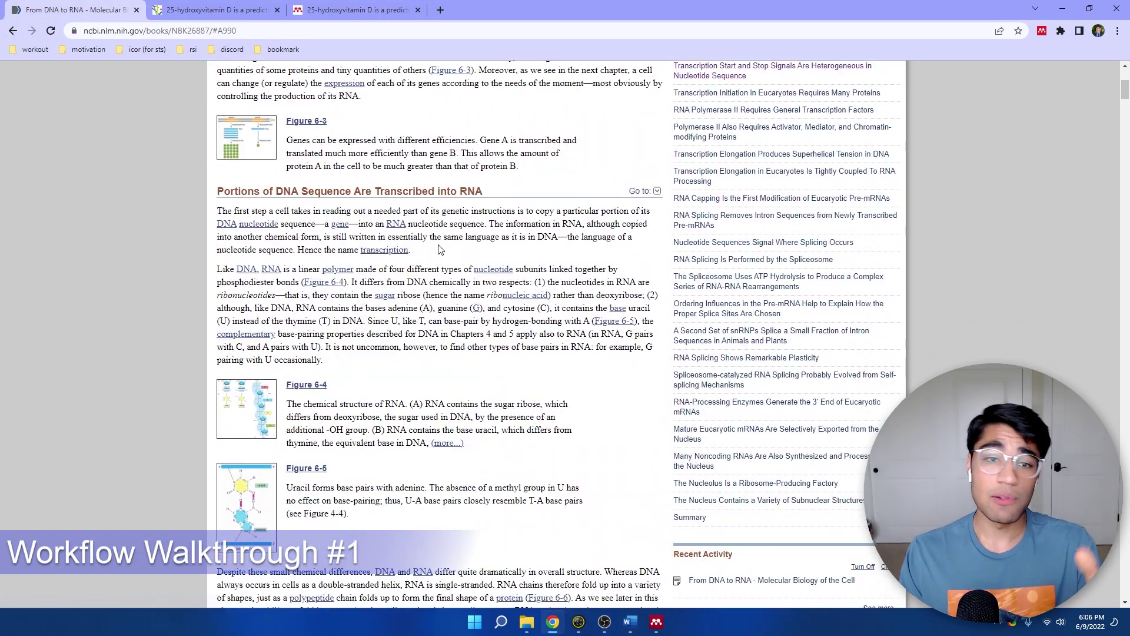
scroll(428, 251, up, 12)
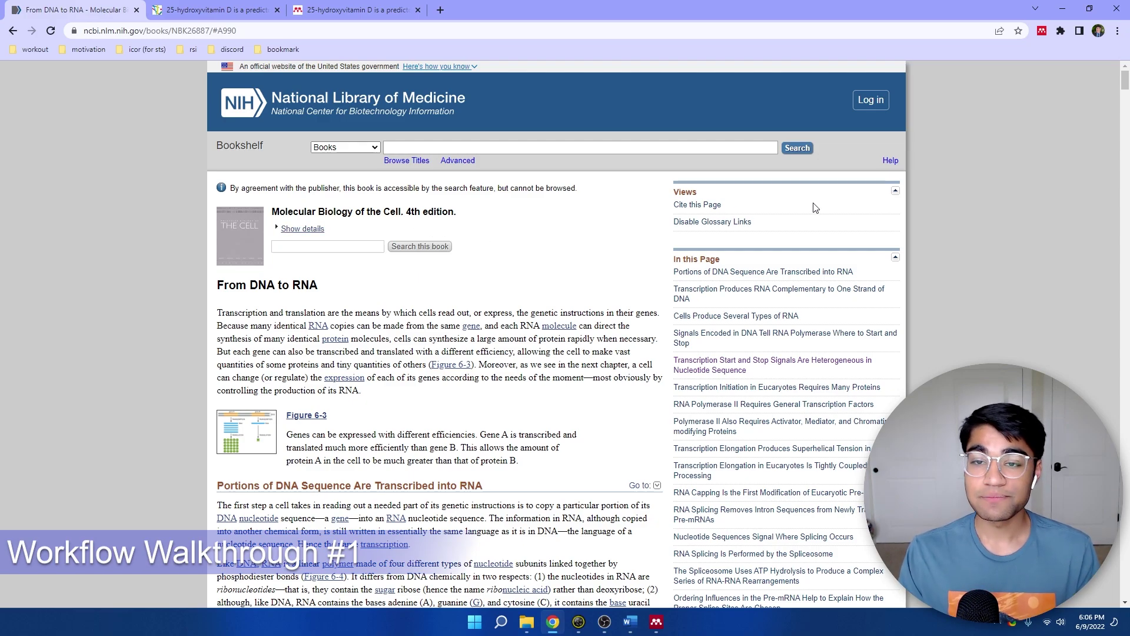
key(alt+Tab)
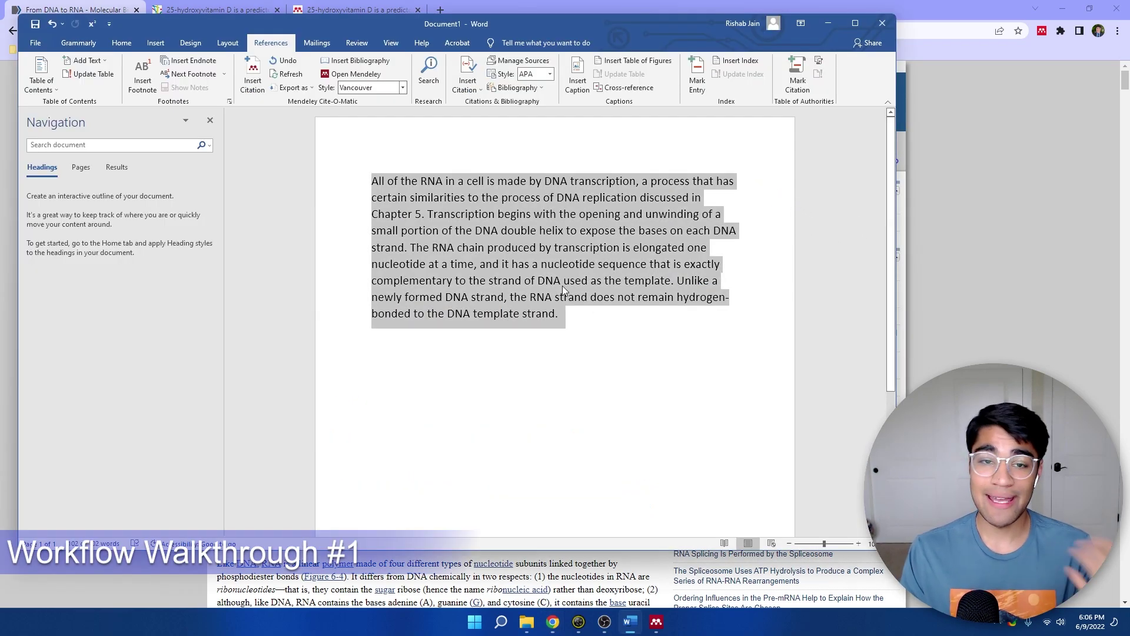
click(424, 219)
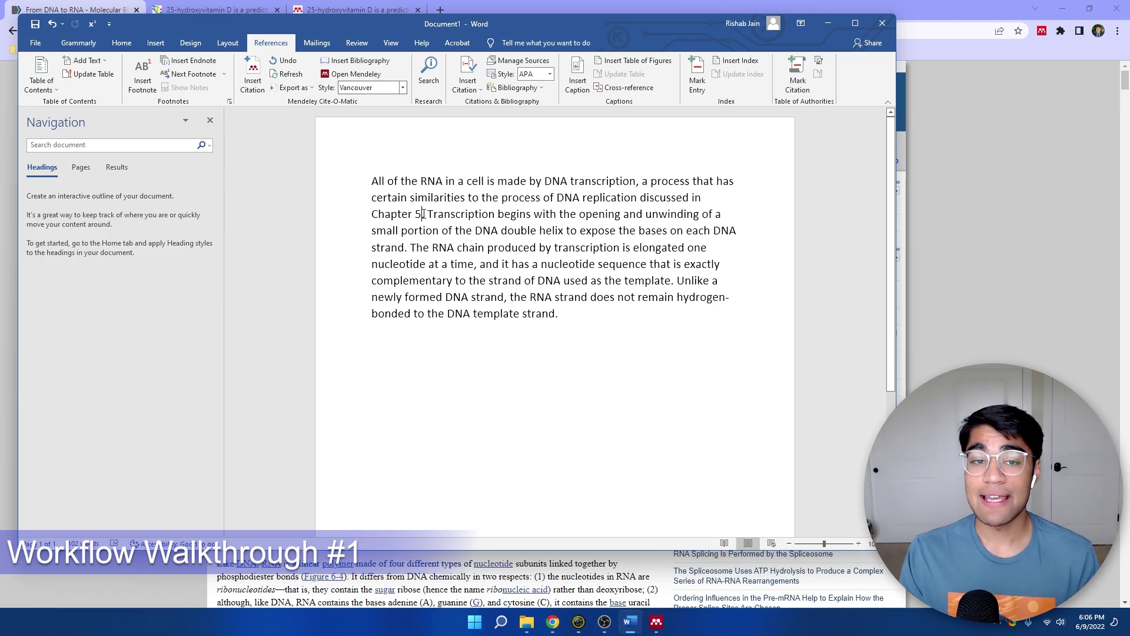
key(alt+Tab)
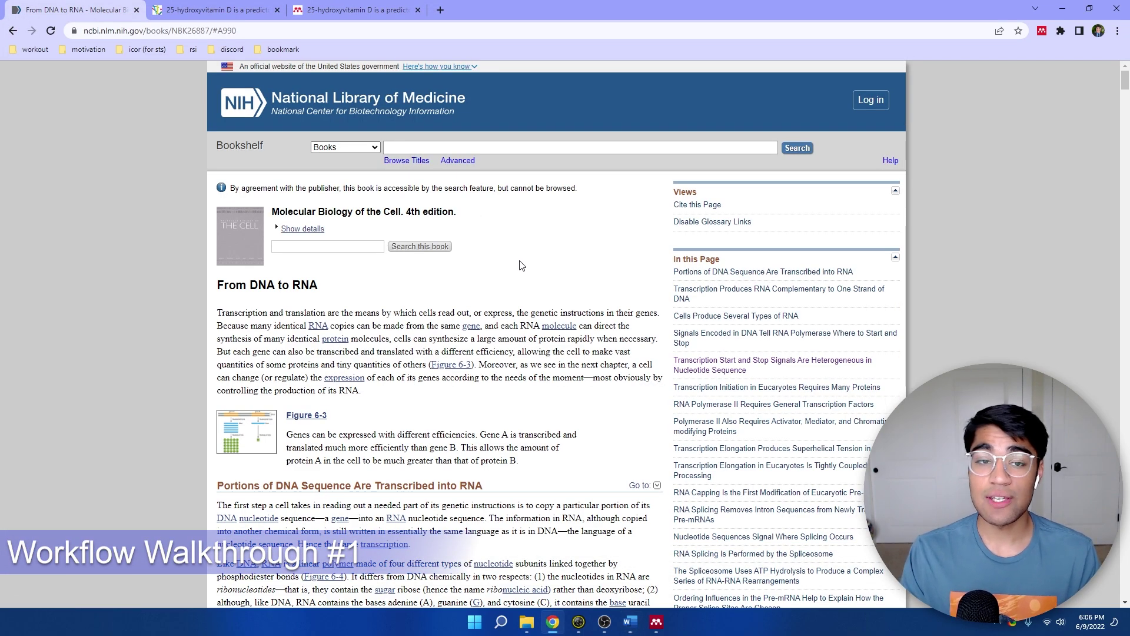
scroll(527, 289, down, 5)
scroll(541, 287, up, 5)
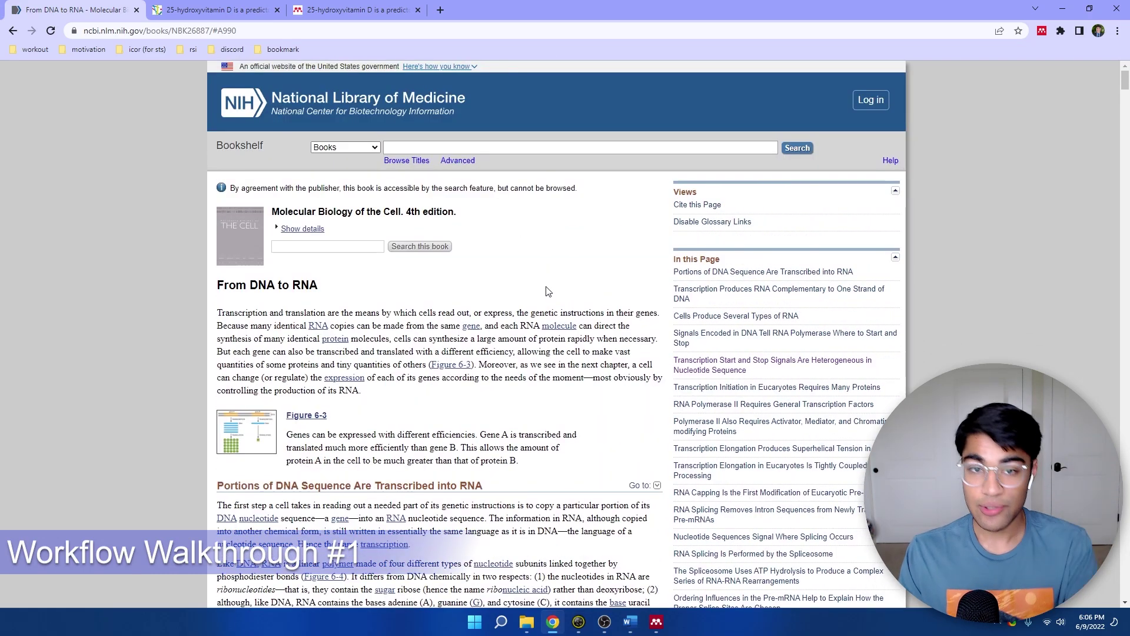
- Add the From DNA to RNA page to My Library with Web Importer, leaving its details unchanged
click(1042, 31)
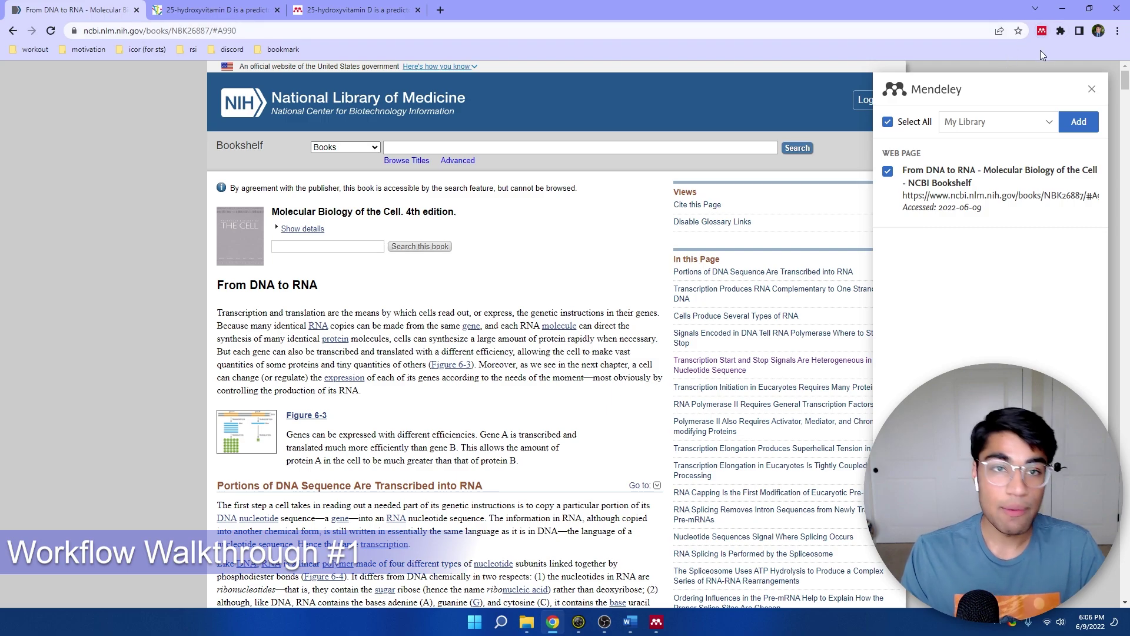
click(1043, 32)
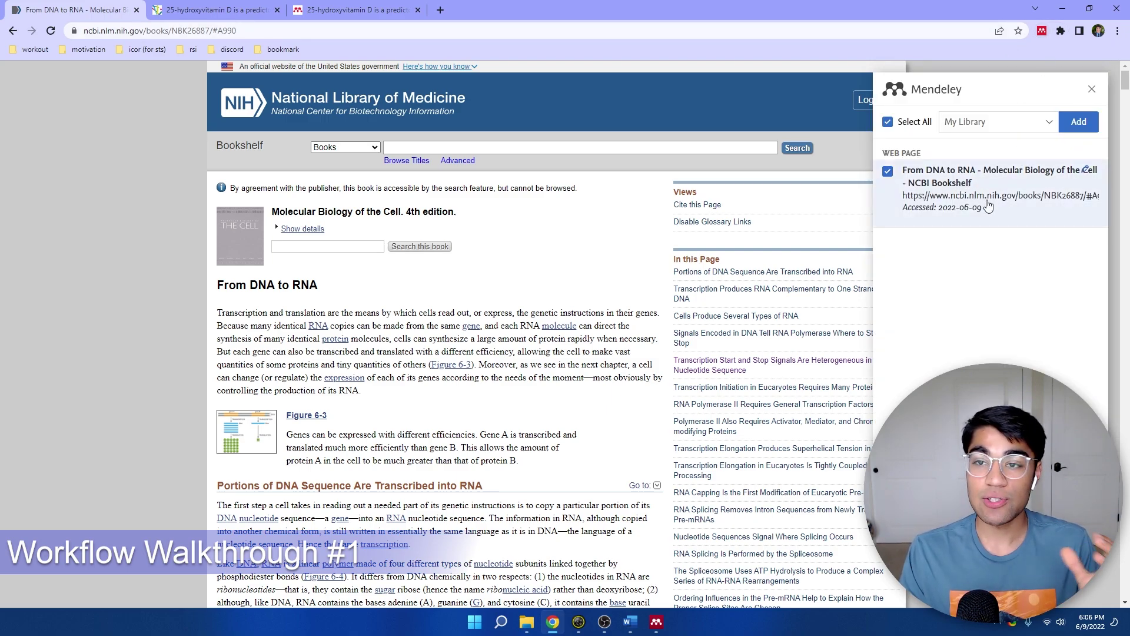
click(960, 171)
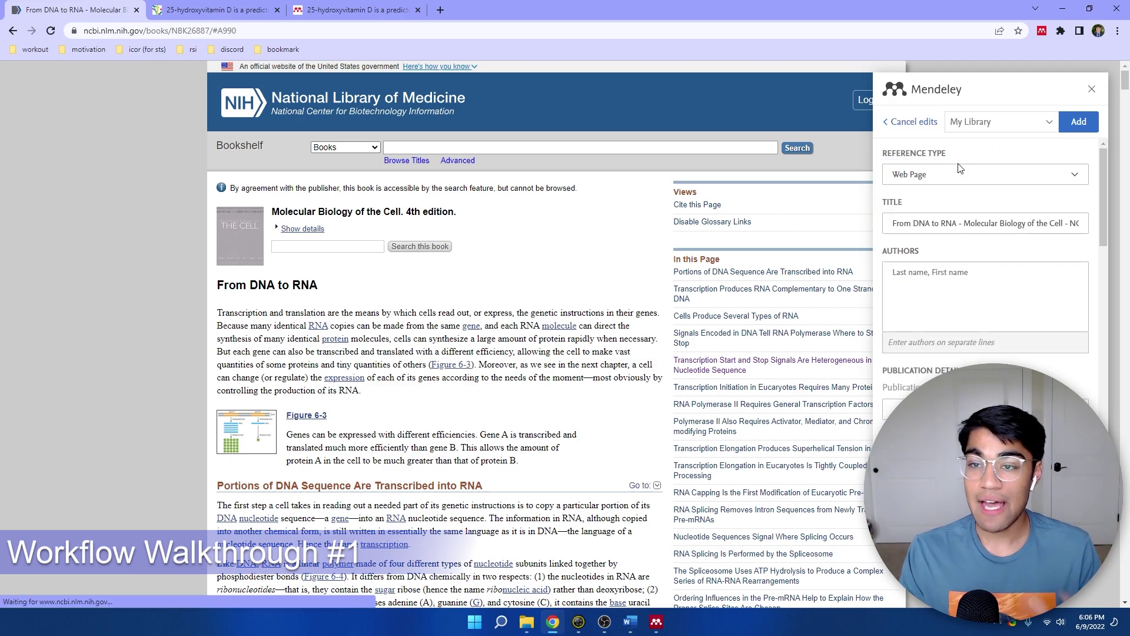
click(913, 122)
click(995, 189)
scroll(1009, 194, down, 3)
scroll(1012, 203, up, 5)
scroll(1014, 203, up, 5)
click(913, 122)
click(1082, 125)
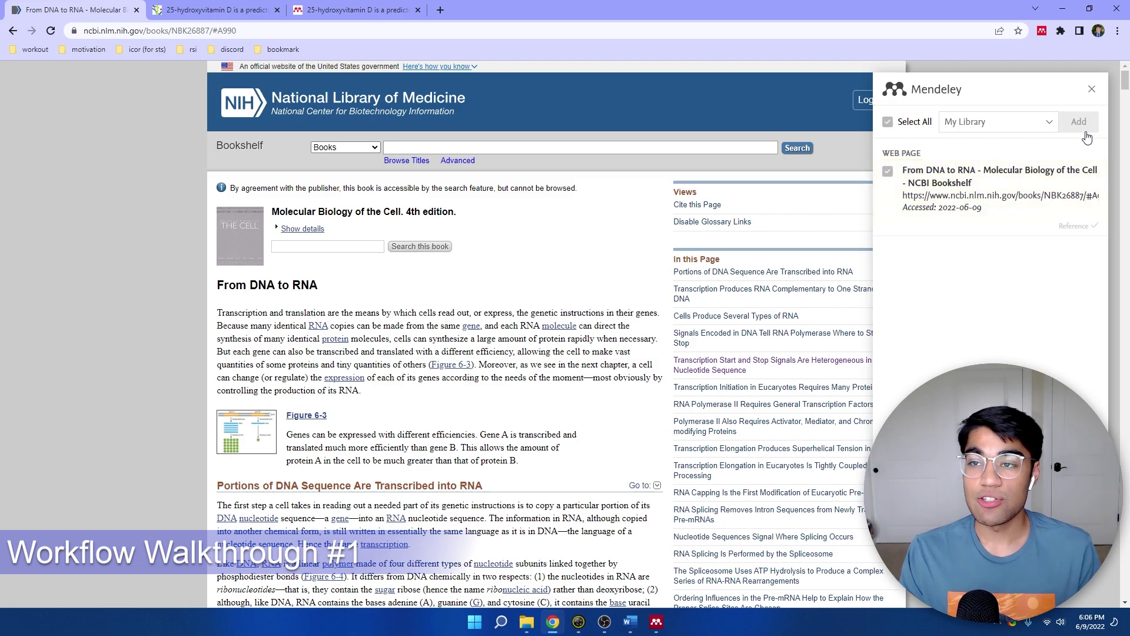
- Sync Mendeley Desktop and select the first of the two new From DNA to RNA entries
click(657, 622)
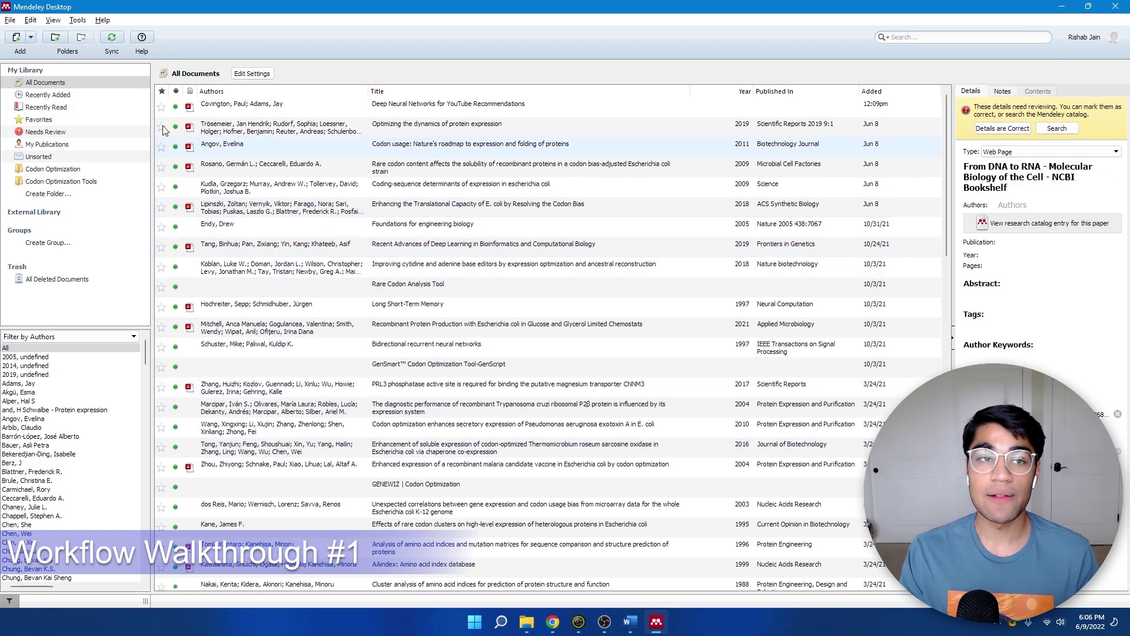
click(122, 40)
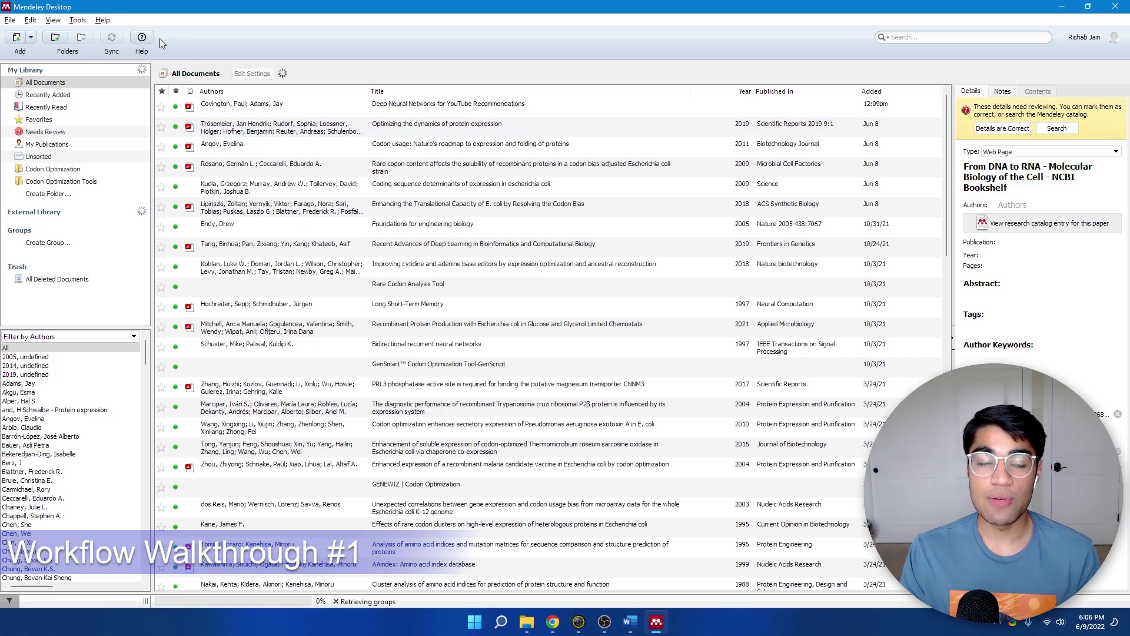
scroll(357, 139, down, 10)
scroll(357, 139, down, 5)
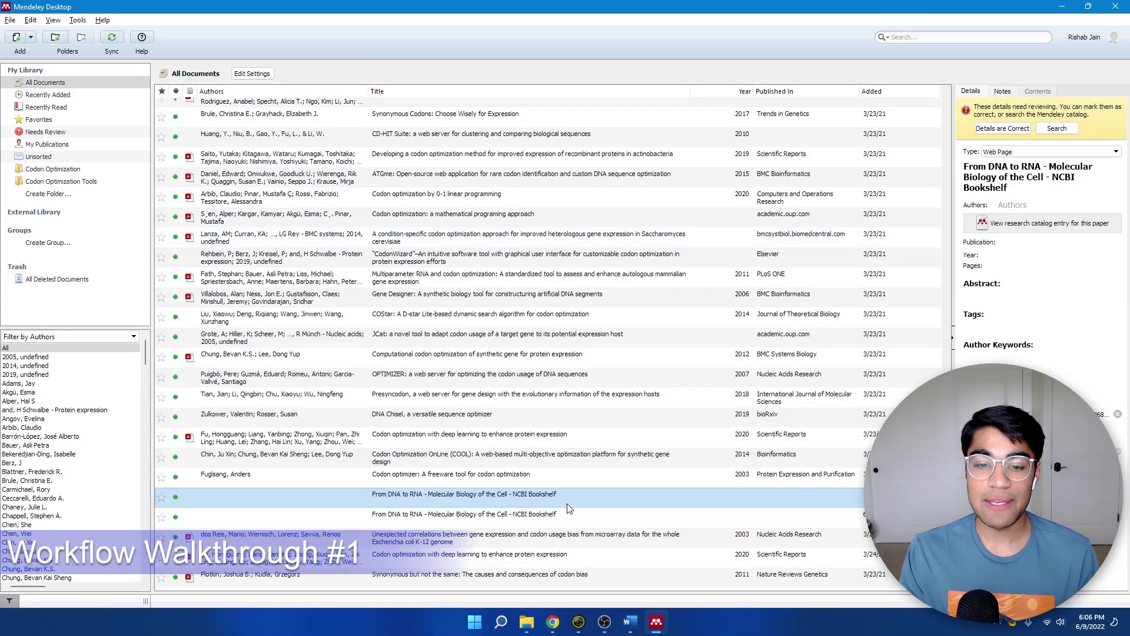
ctrl+click(568, 512)
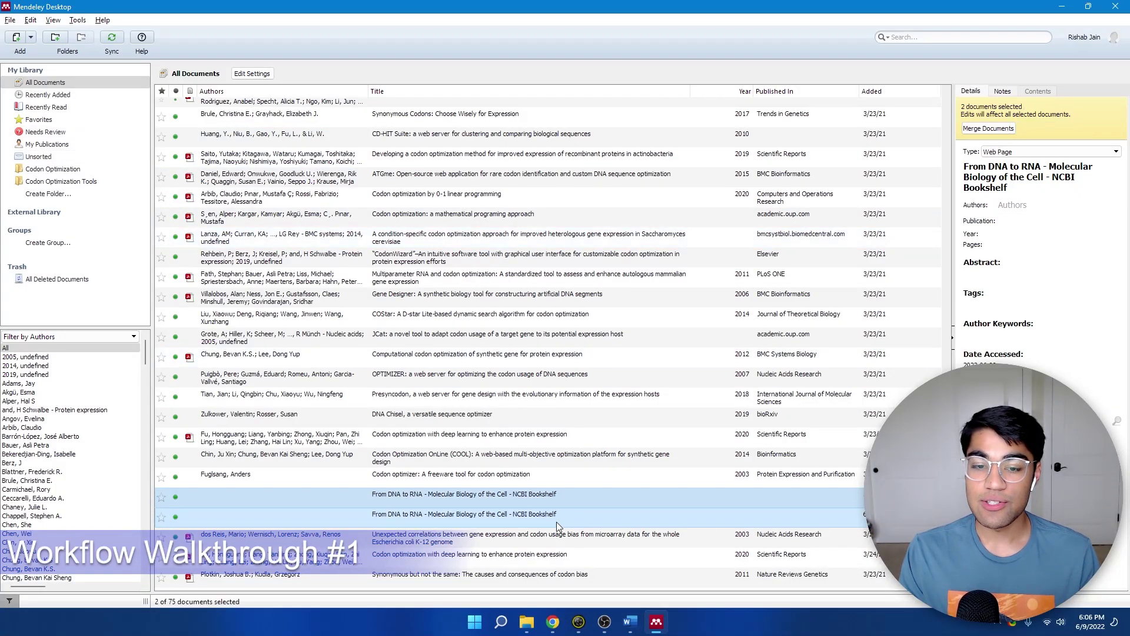
click(572, 494)
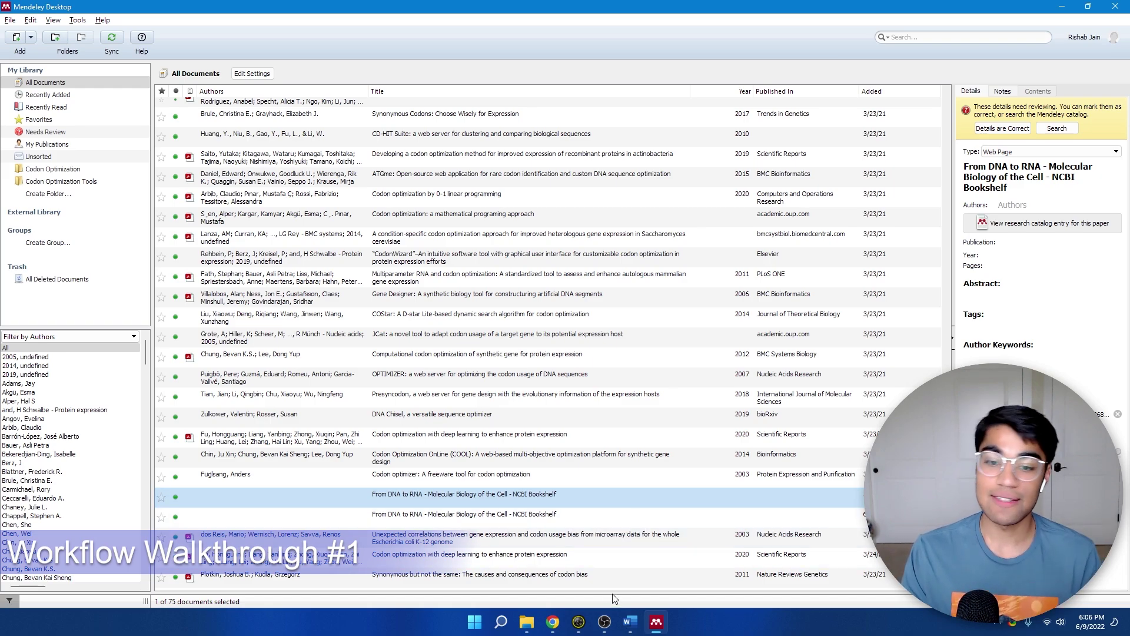
click(630, 622)
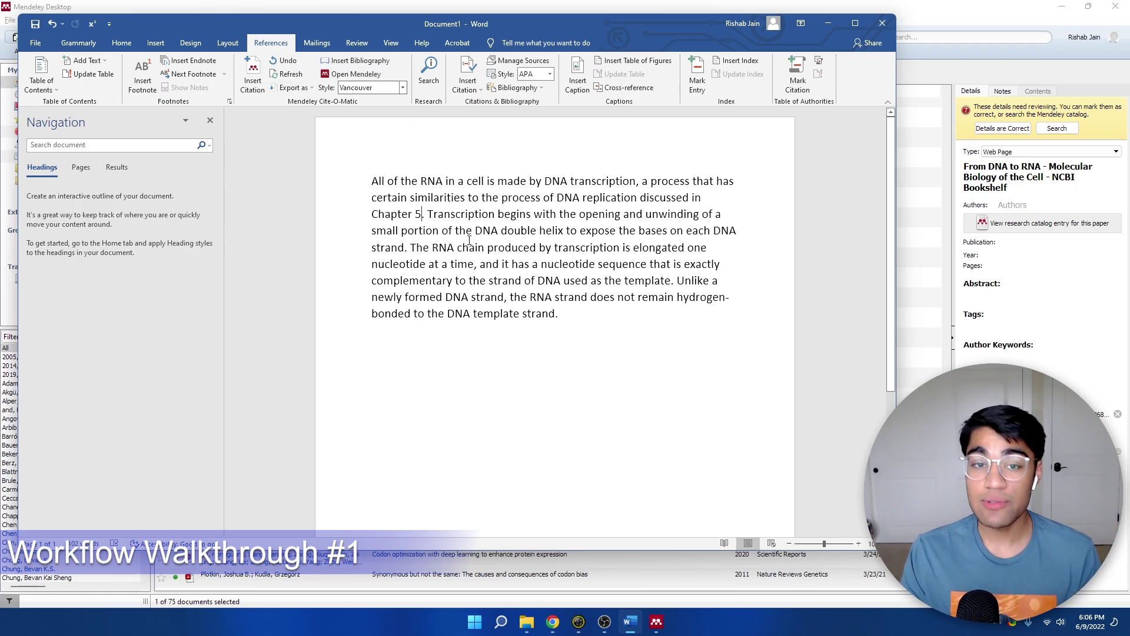
- Cite the From DNA to RNA reference after 'Chapter 5', found by searching 'from dna'
double_click(419, 215)
click(422, 215)
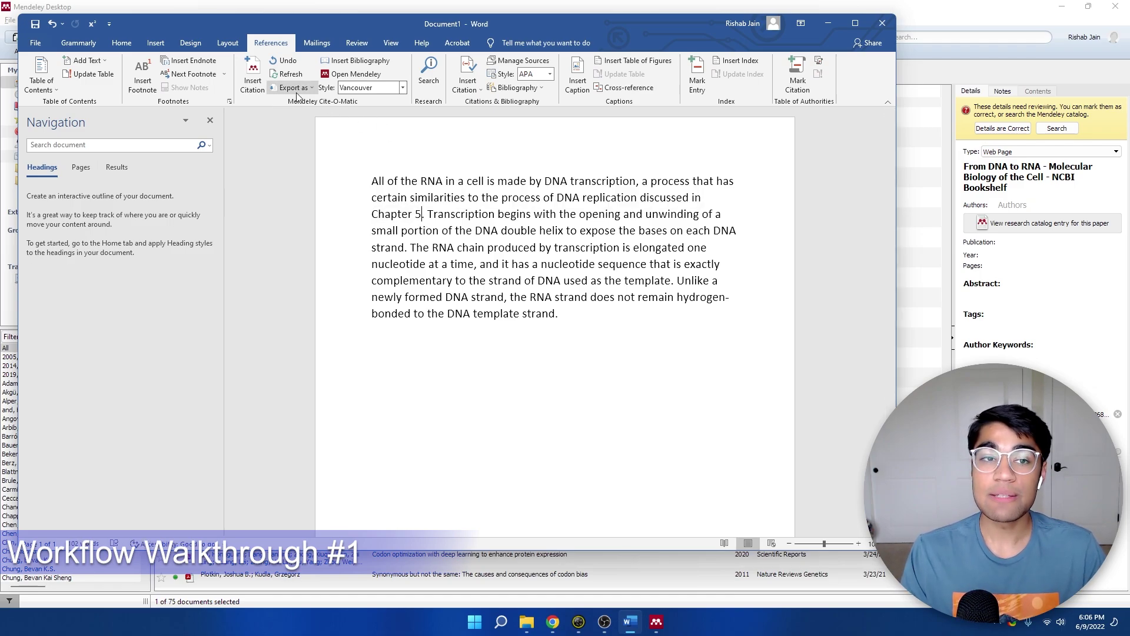
click(258, 84)
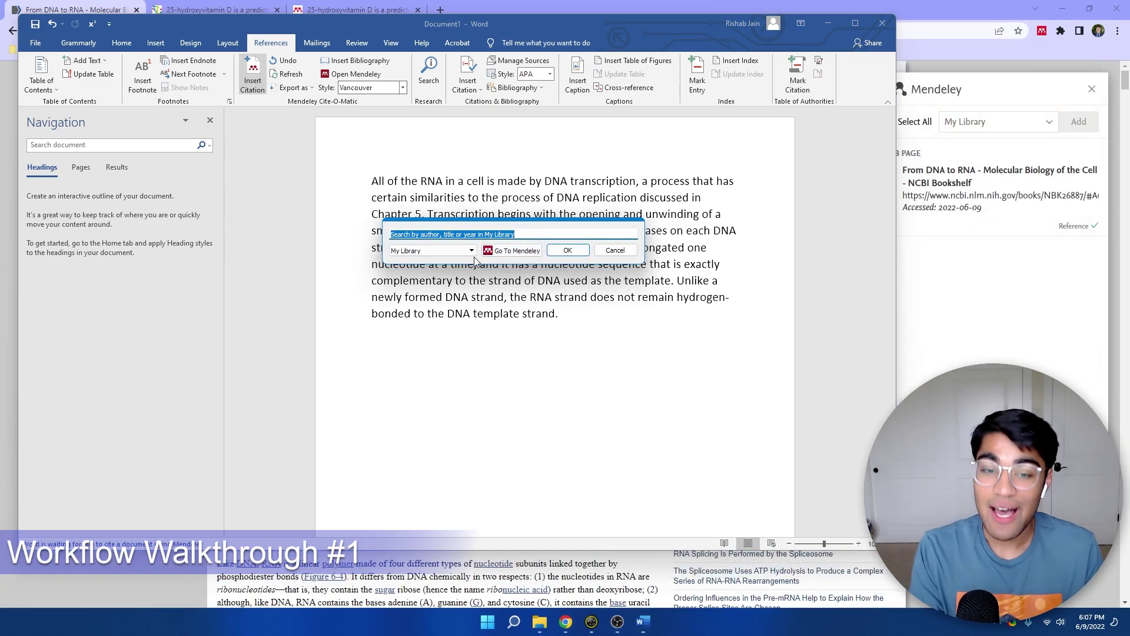
text(fro)
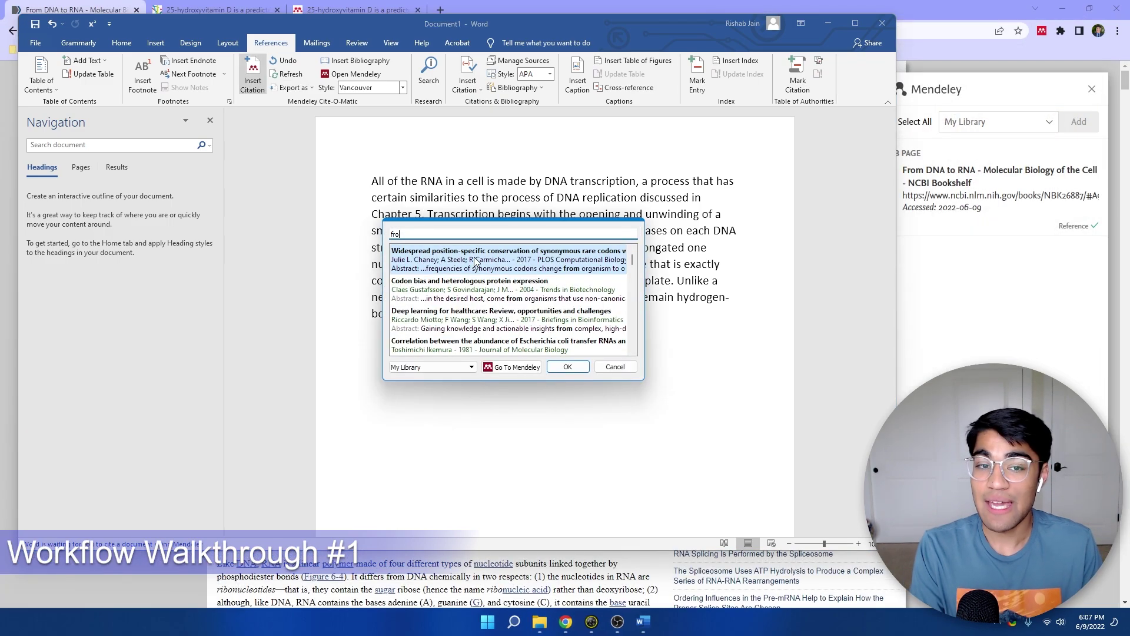
text(m dna)
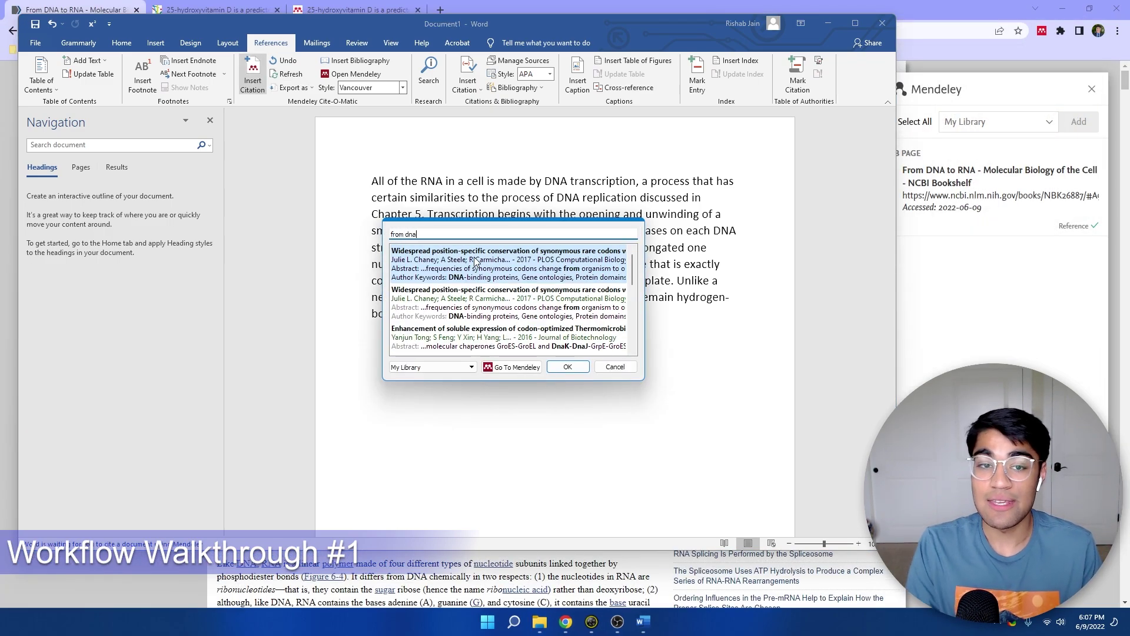
scroll(480, 271, down, 5)
text(a)
click(514, 319)
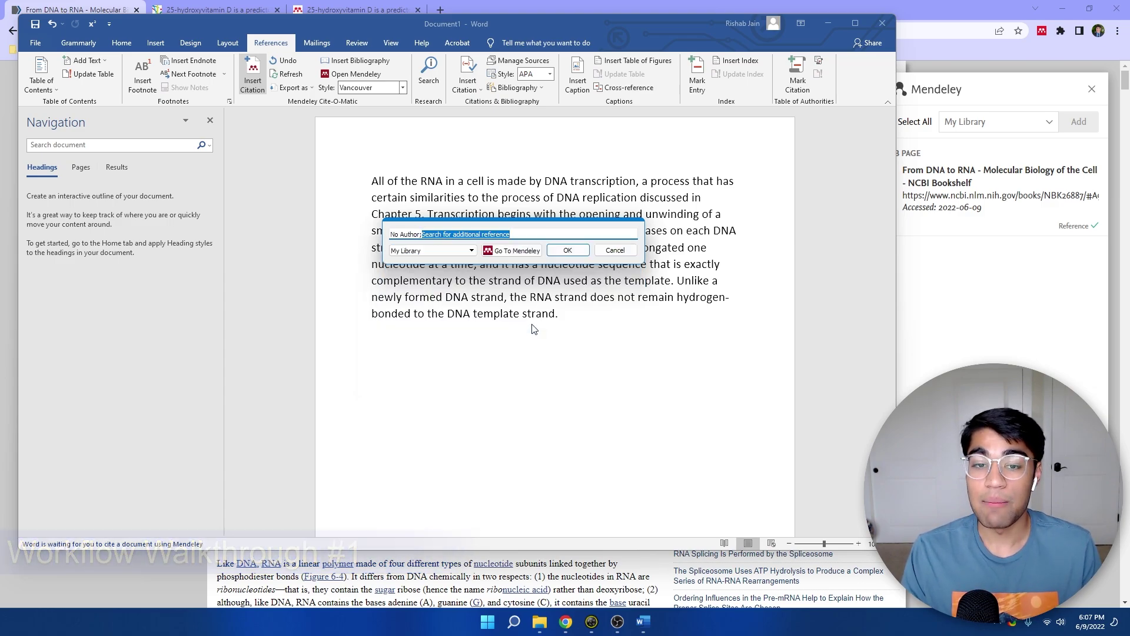
key(Return)
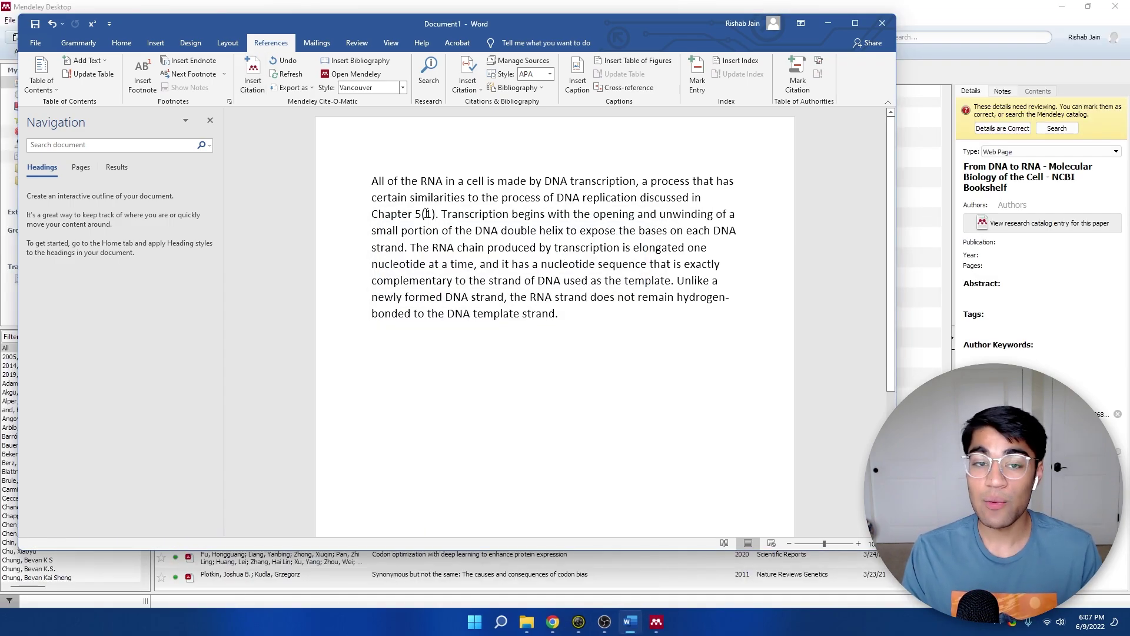
- Try AMA 11th edition, then settle on Modern Humanities Research Association 3rd edition as the citation style
click(403, 87)
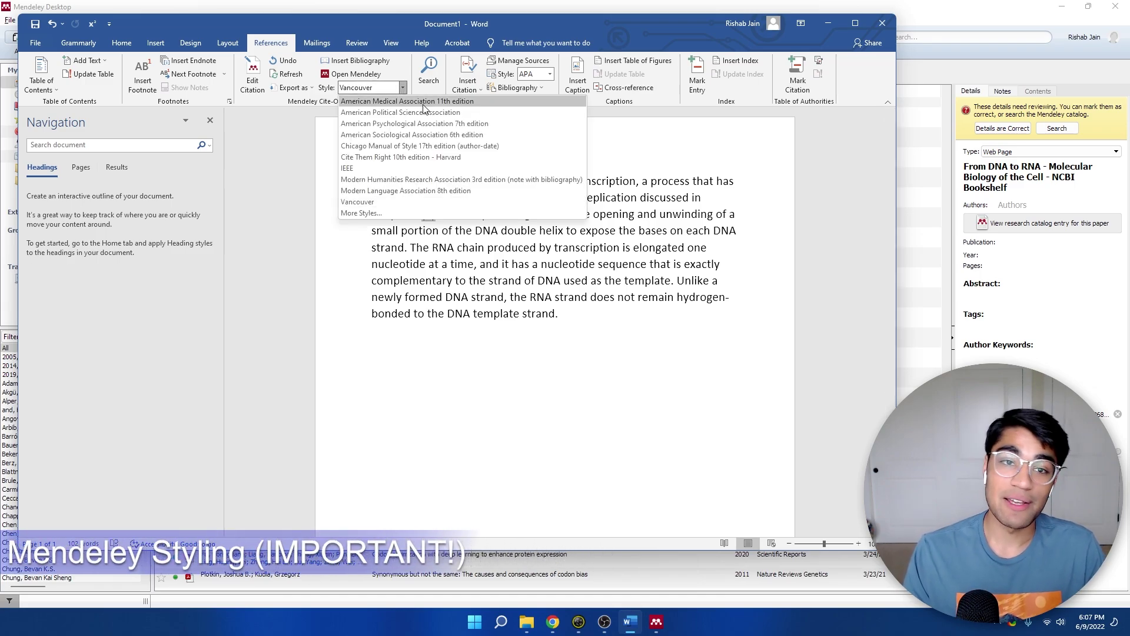
click(410, 102)
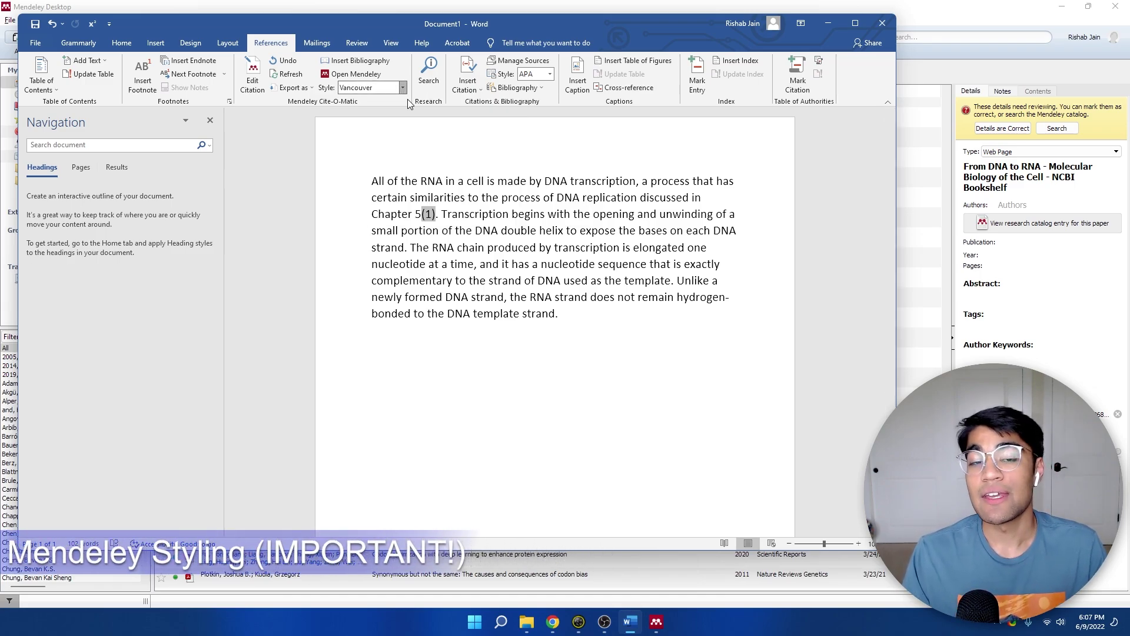
click(402, 89)
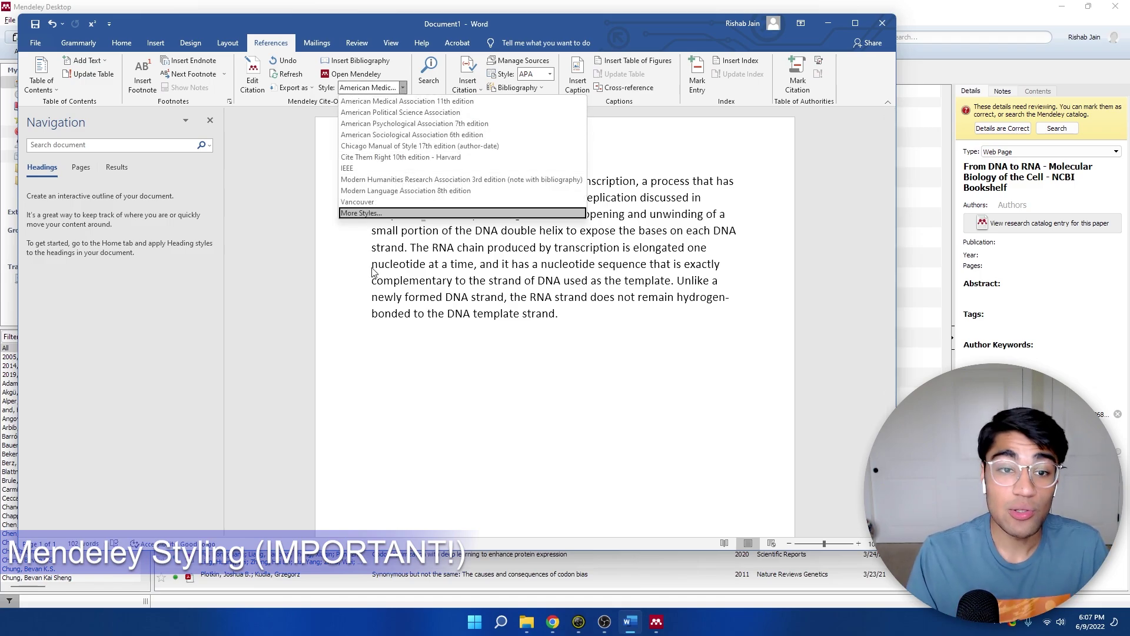
click(365, 214)
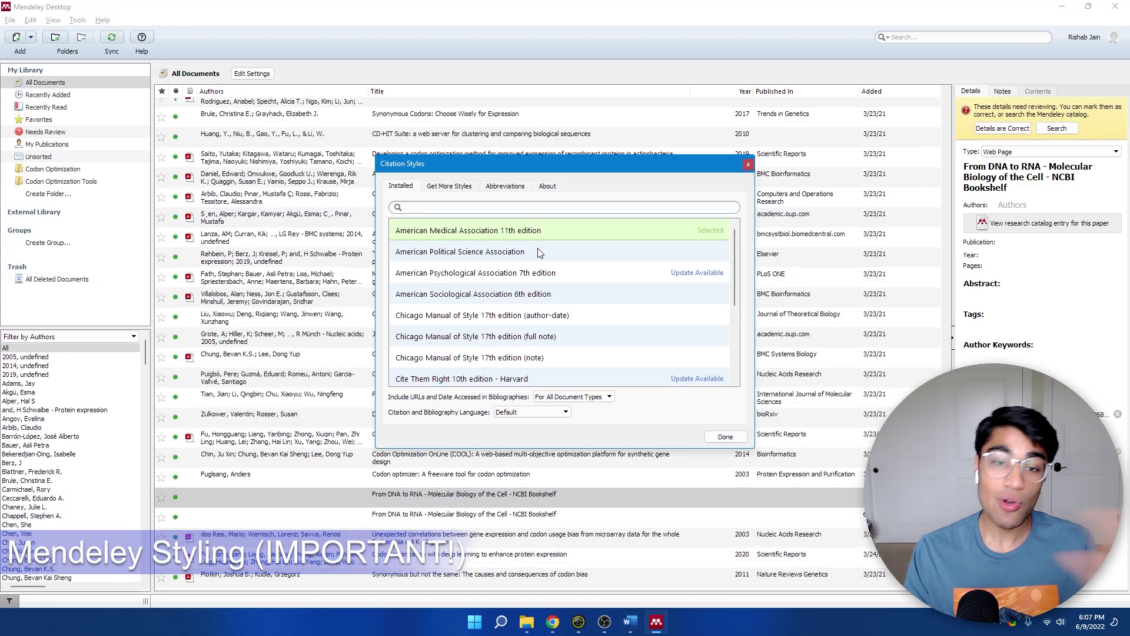
text(b)
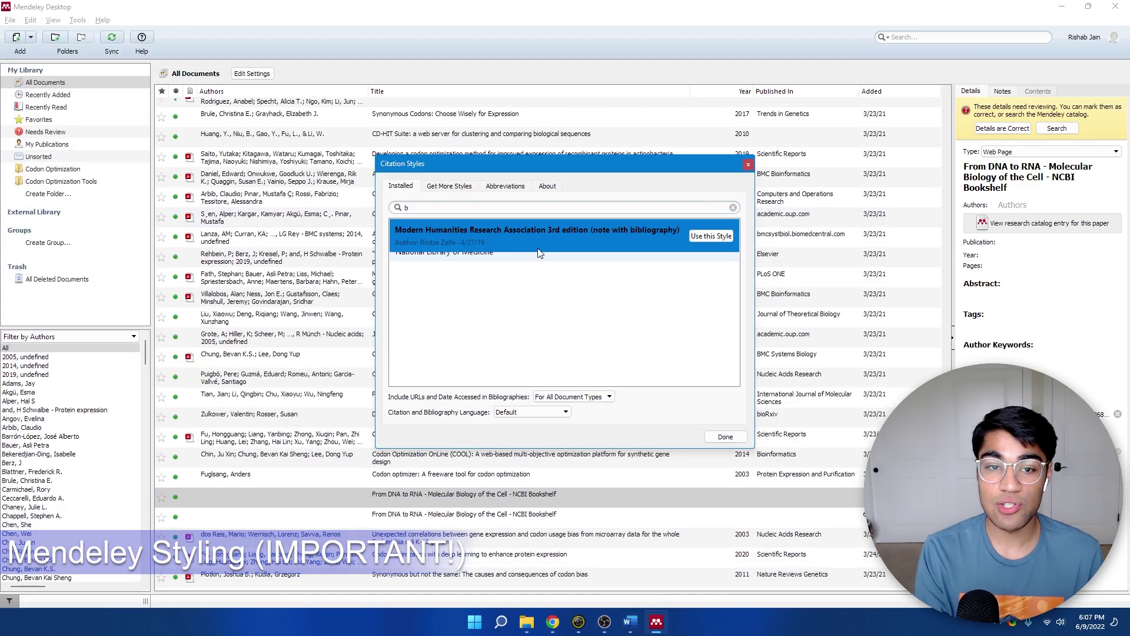
click(732, 208)
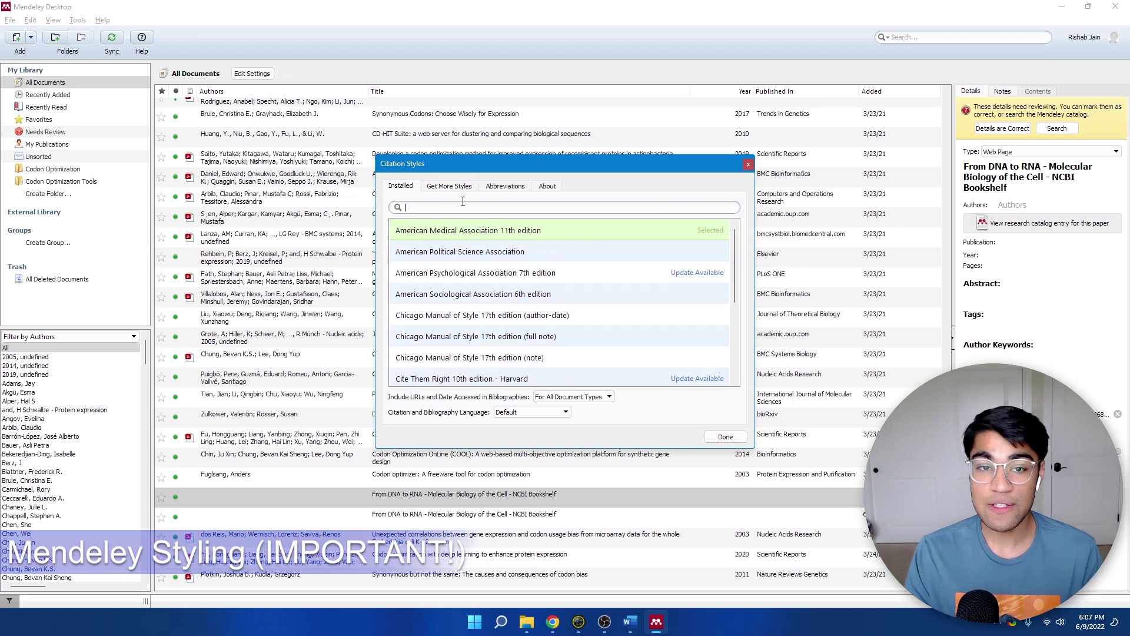
scroll(530, 262, down, 5)
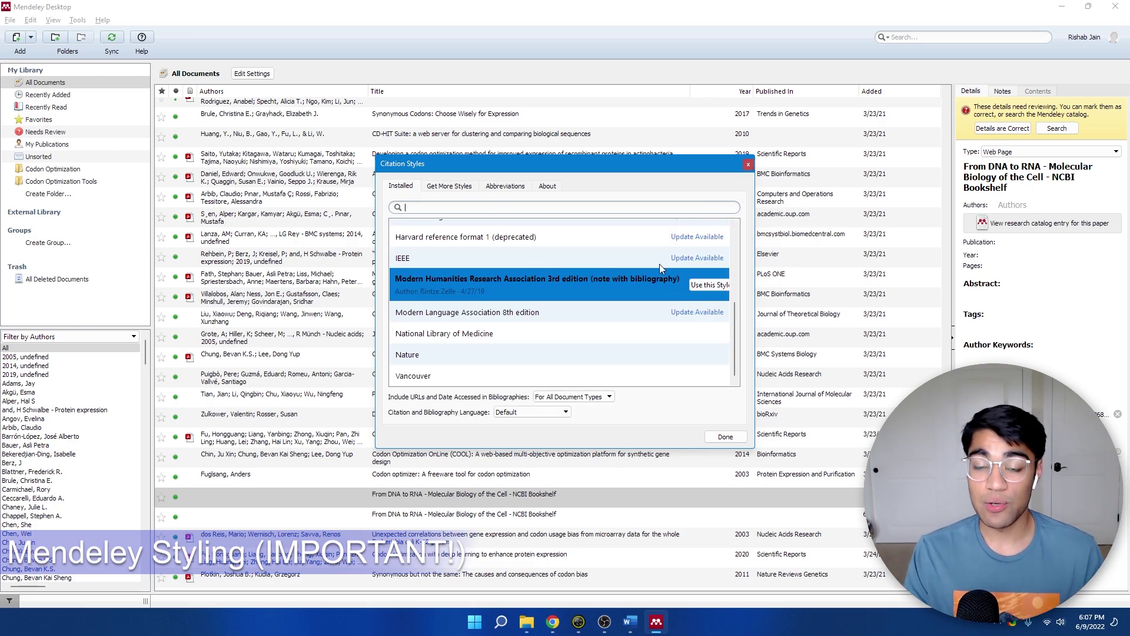
click(719, 291)
key(alt+Tab)
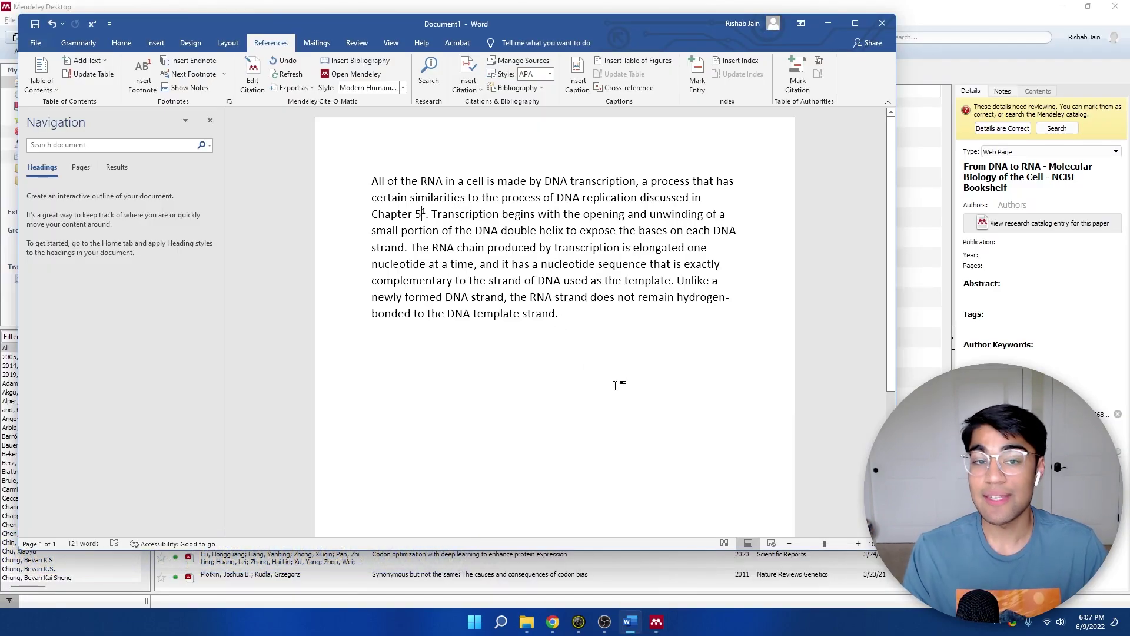
- Insert a bibliography on a new line below the paragraph and switch the citation style to IEEE
key(Return)
key(Return)
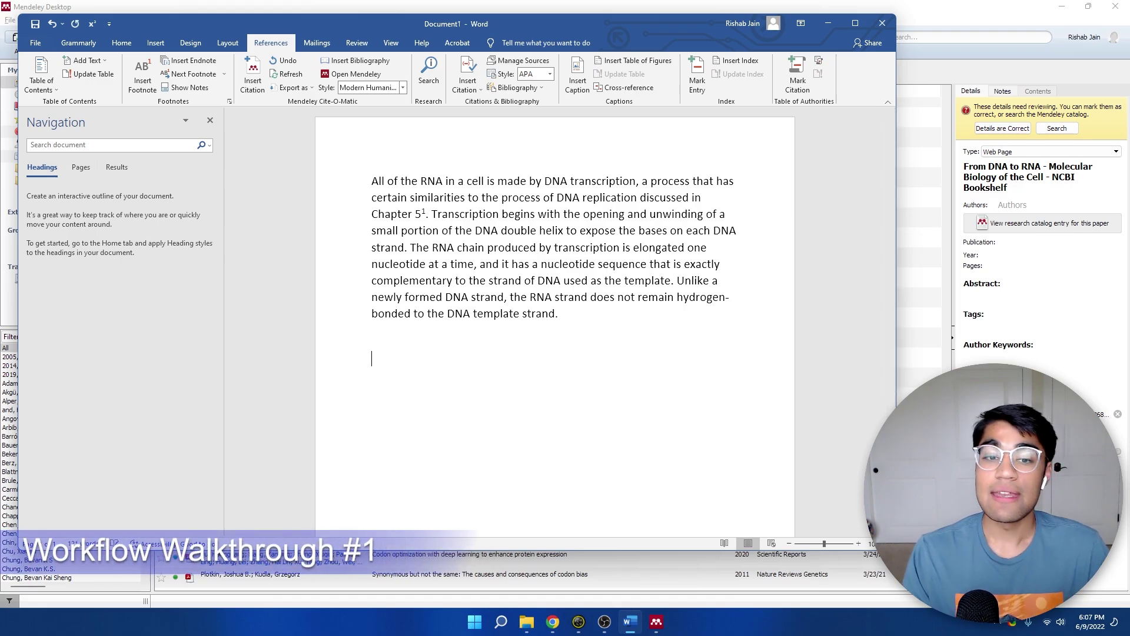
click(377, 60)
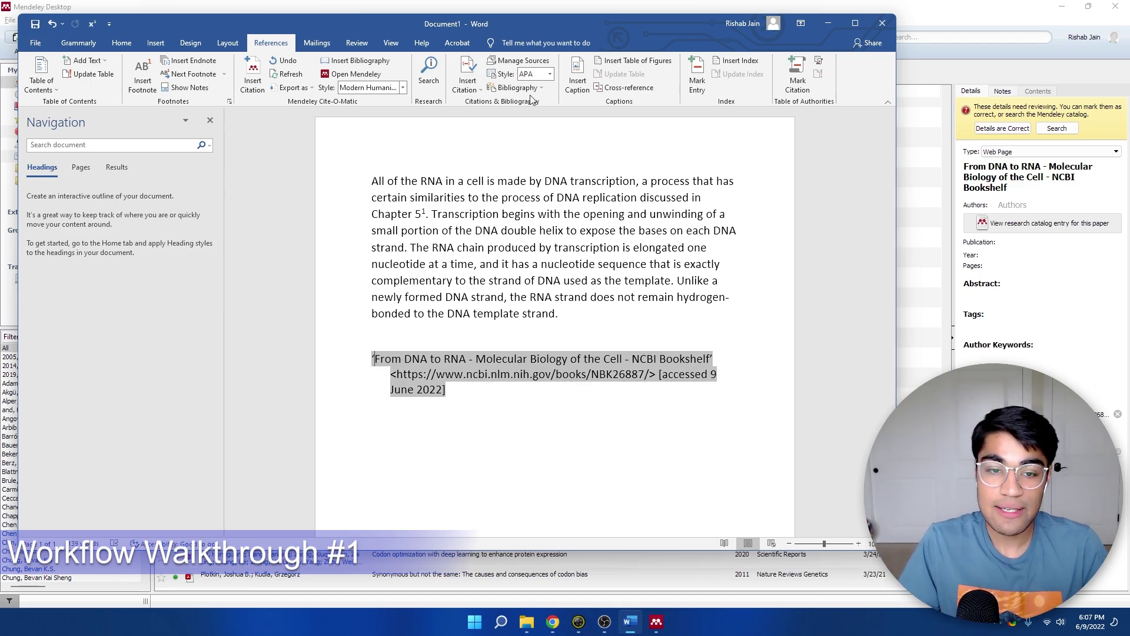
double_click(366, 362)
click(403, 87)
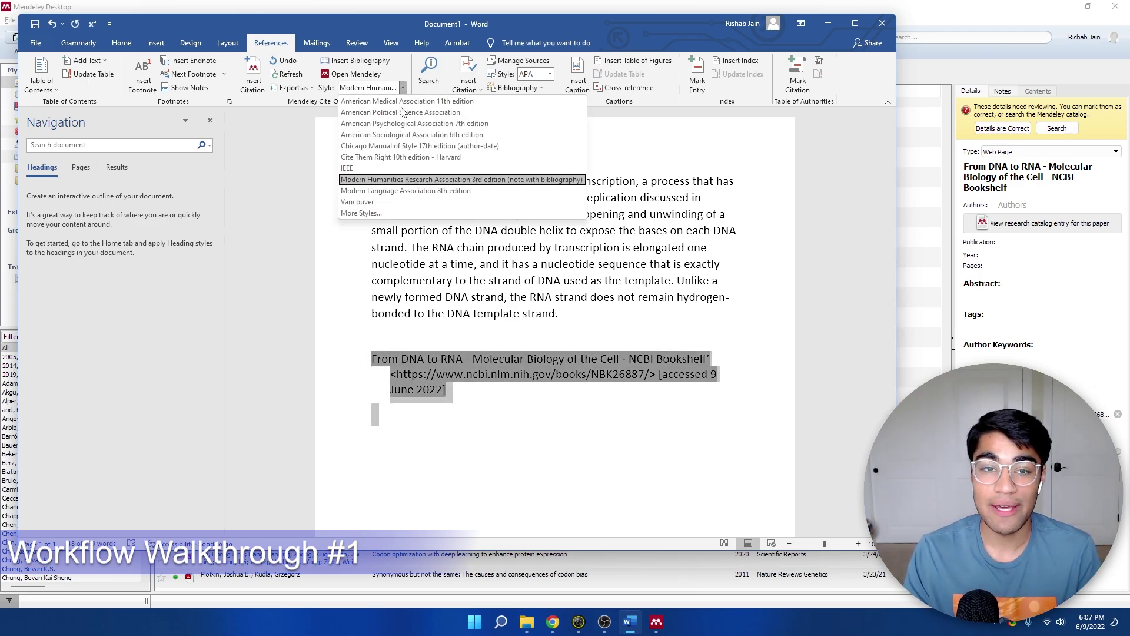
click(397, 169)
click(485, 442)
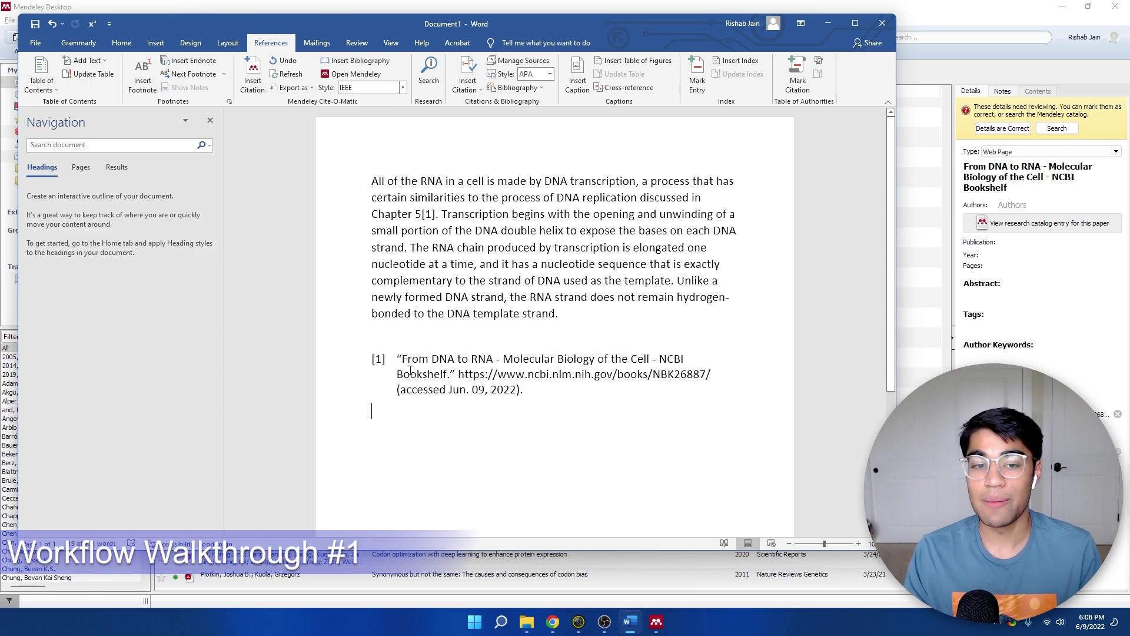
click(372, 356)
click(471, 298)
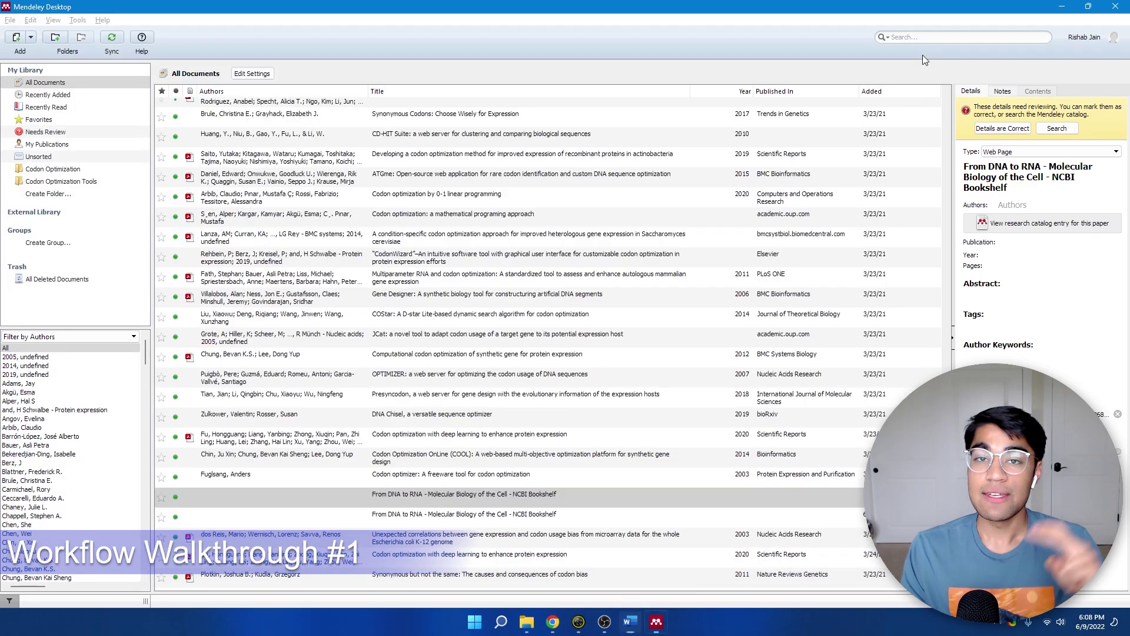
- Bring up the PLOS ONE article in Chrome, close the importer panel and reset page zoom to 100%
click(923, 55)
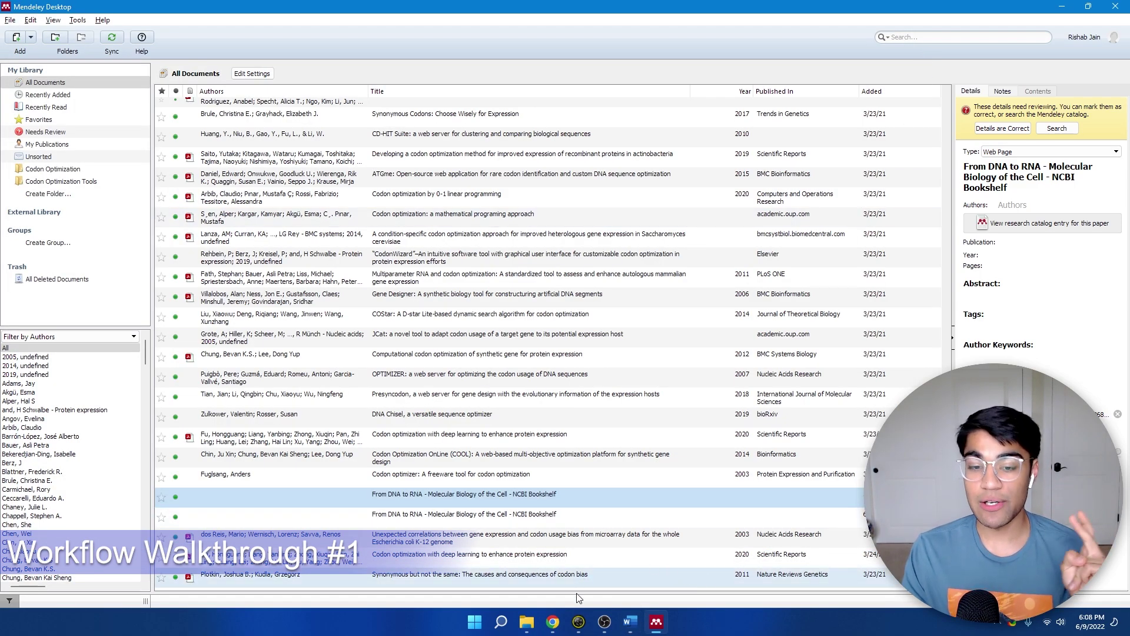
click(552, 621)
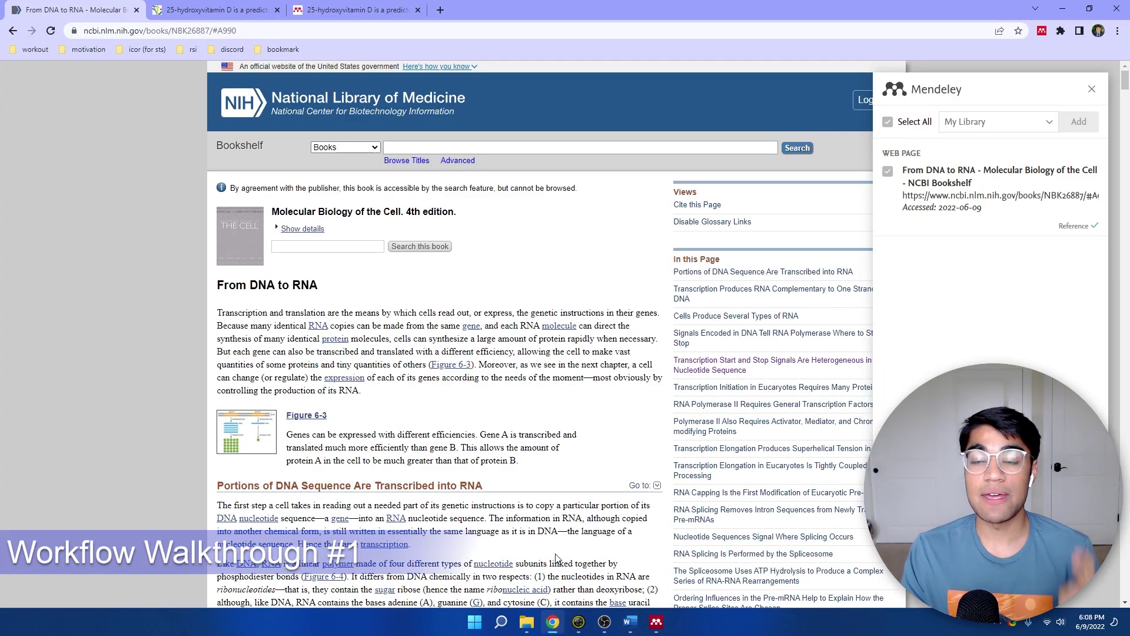
click(224, 7)
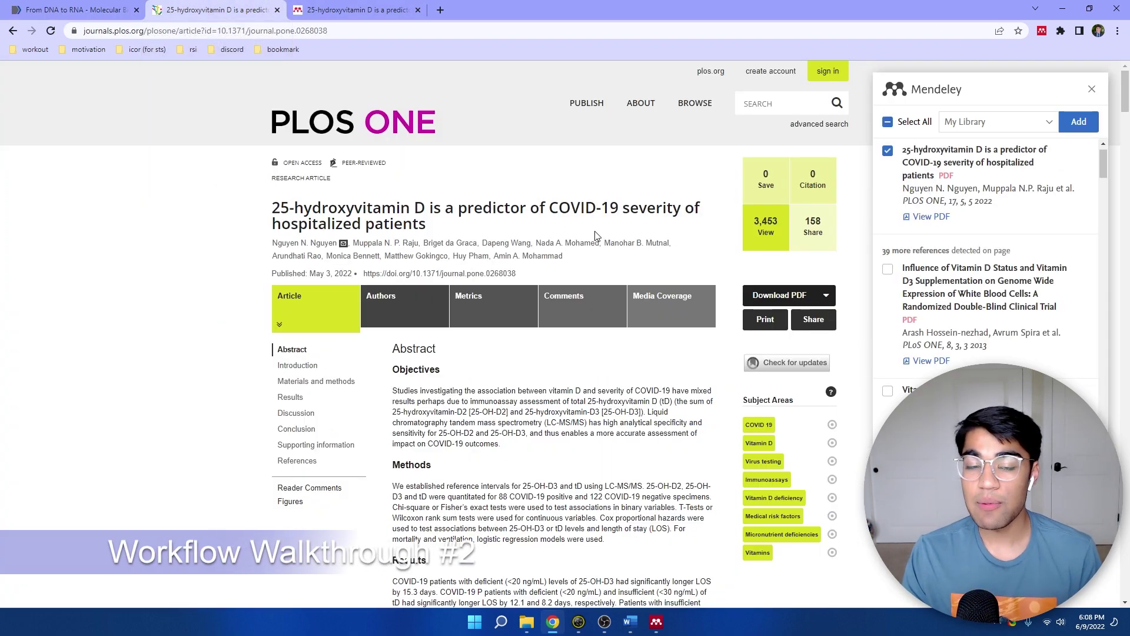
scroll(790, 215, down, 5)
scroll(801, 229, down, 3)
scroll(812, 239, up, 10)
click(1091, 89)
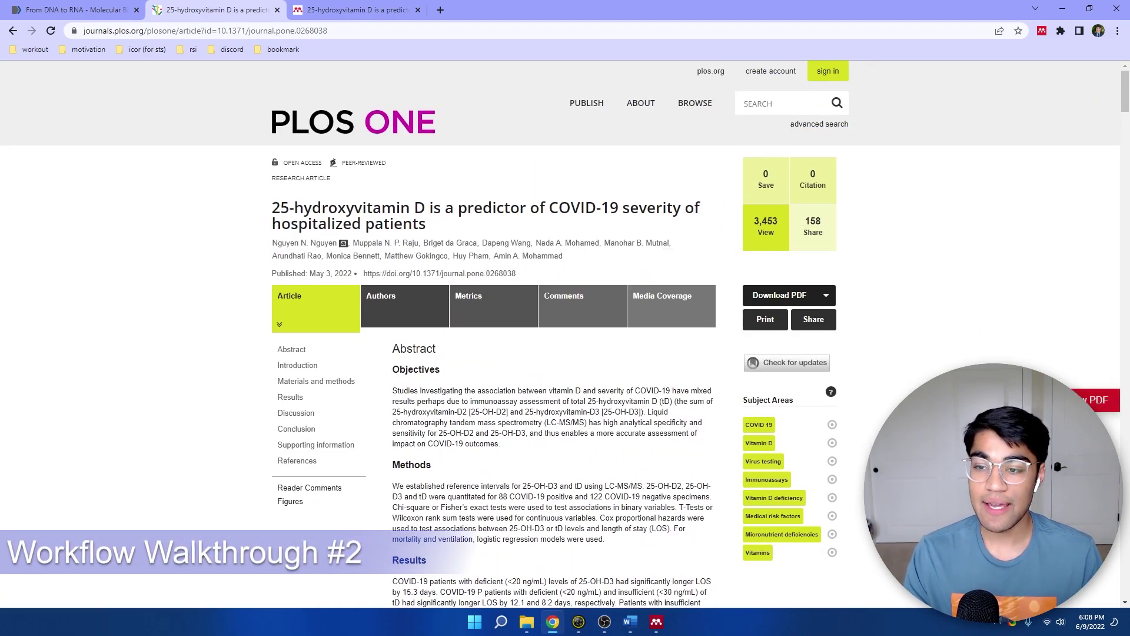
scroll(1012, 333, down, 5)
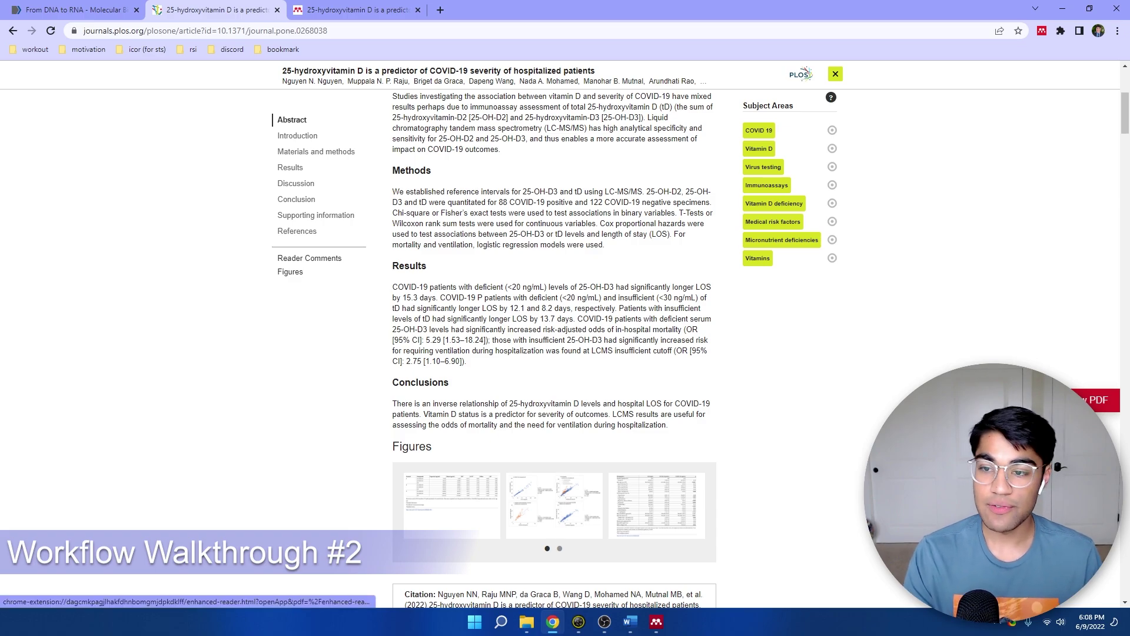
scroll(1089, 400, up, 7)
scroll(1089, 400, down, 3)
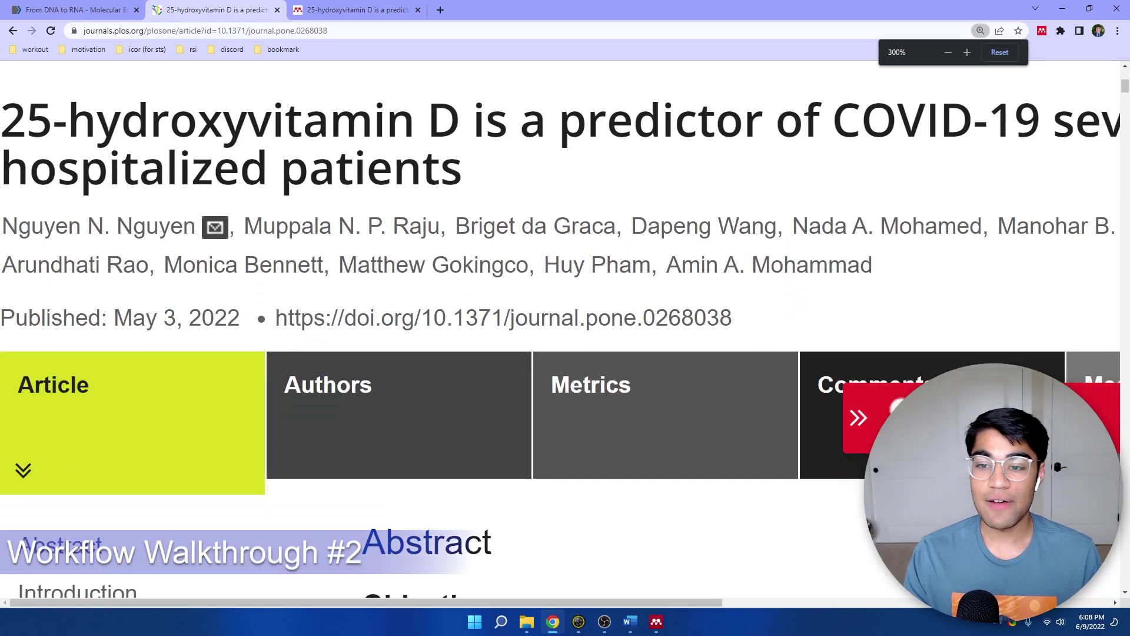
scroll(938, 337, down, 4)
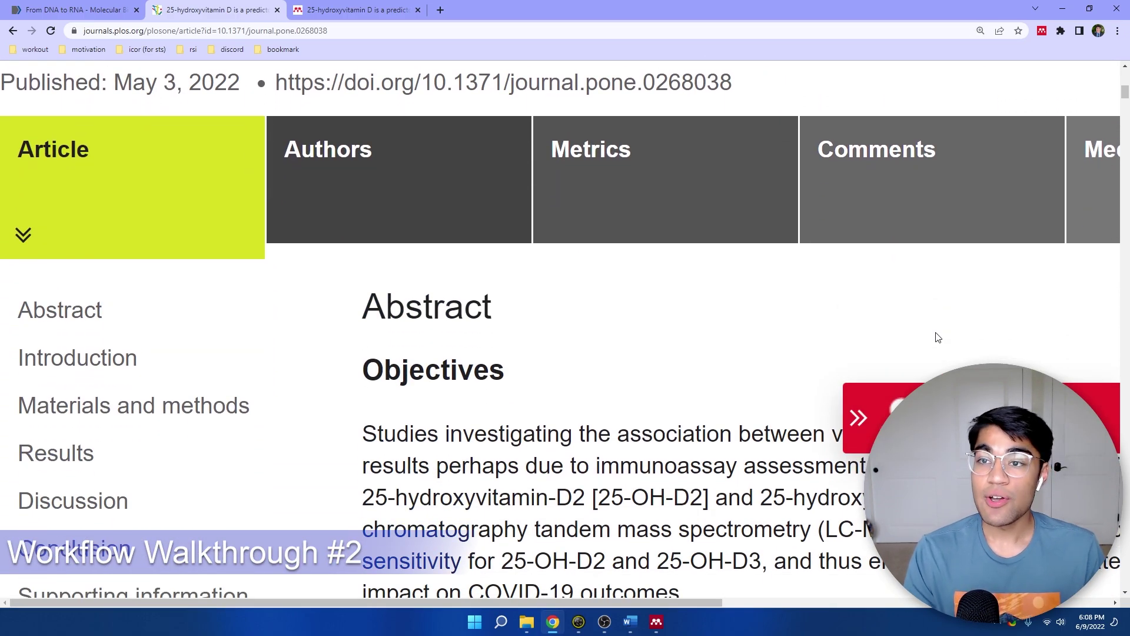
click(983, 34)
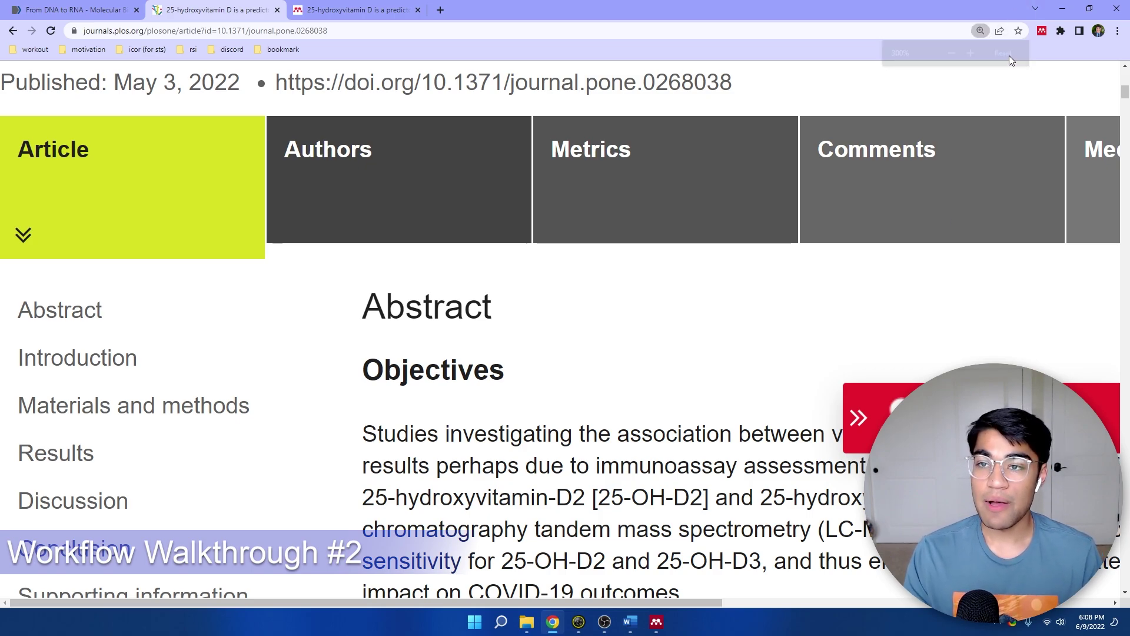
click(998, 51)
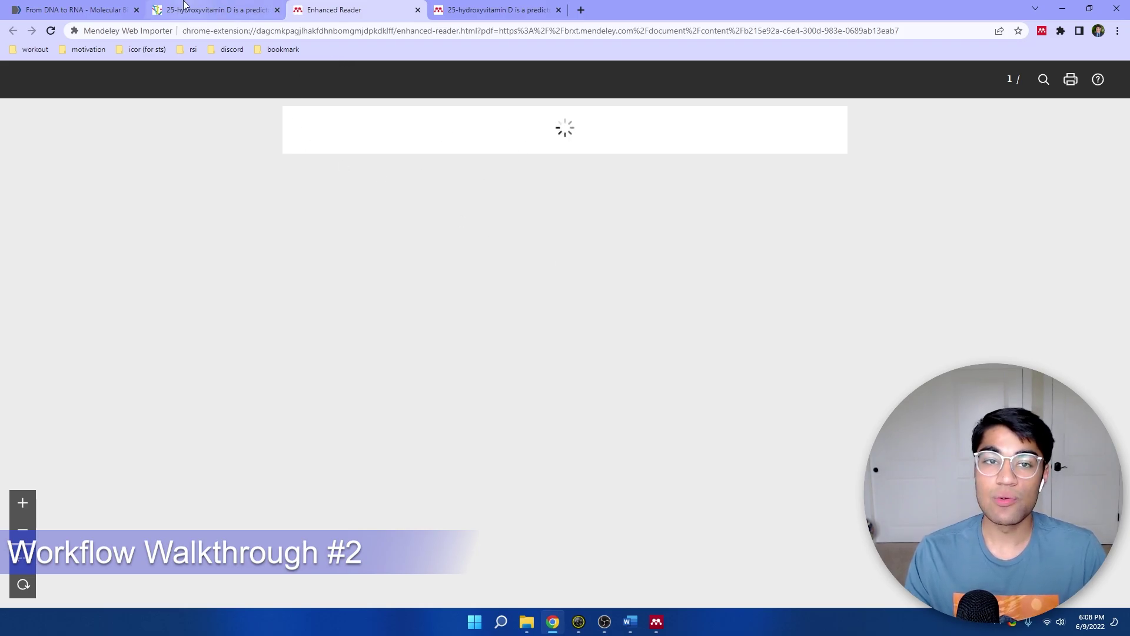
- Add the PLOS ONE vitamin D article to My Library with Web Importer, then return to Mendeley Desktop
click(245, 5)
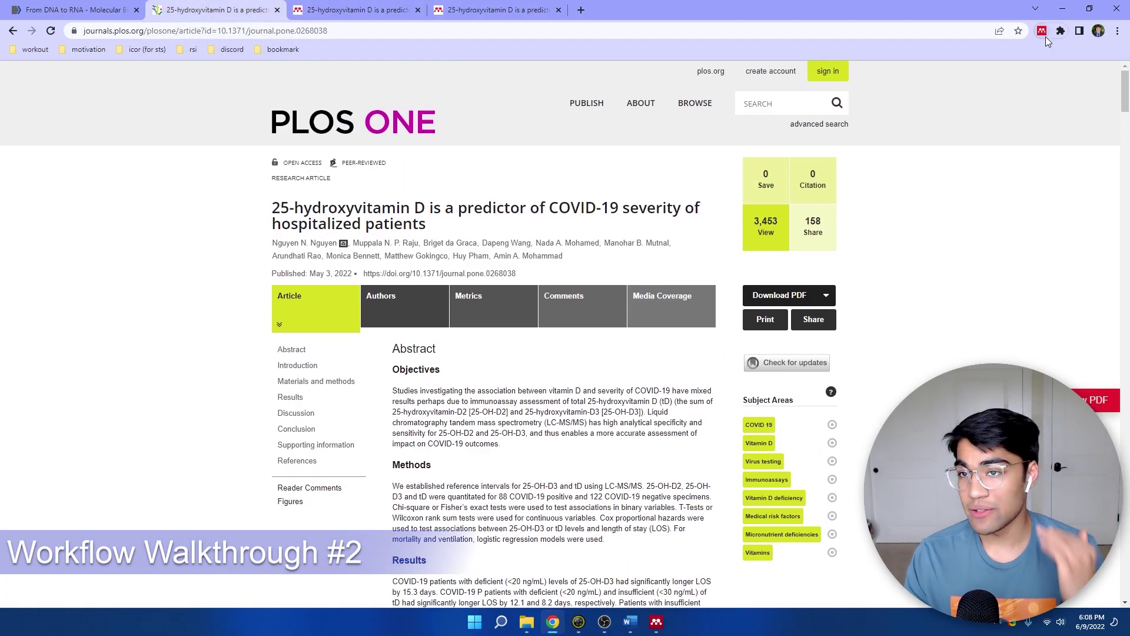
click(1044, 34)
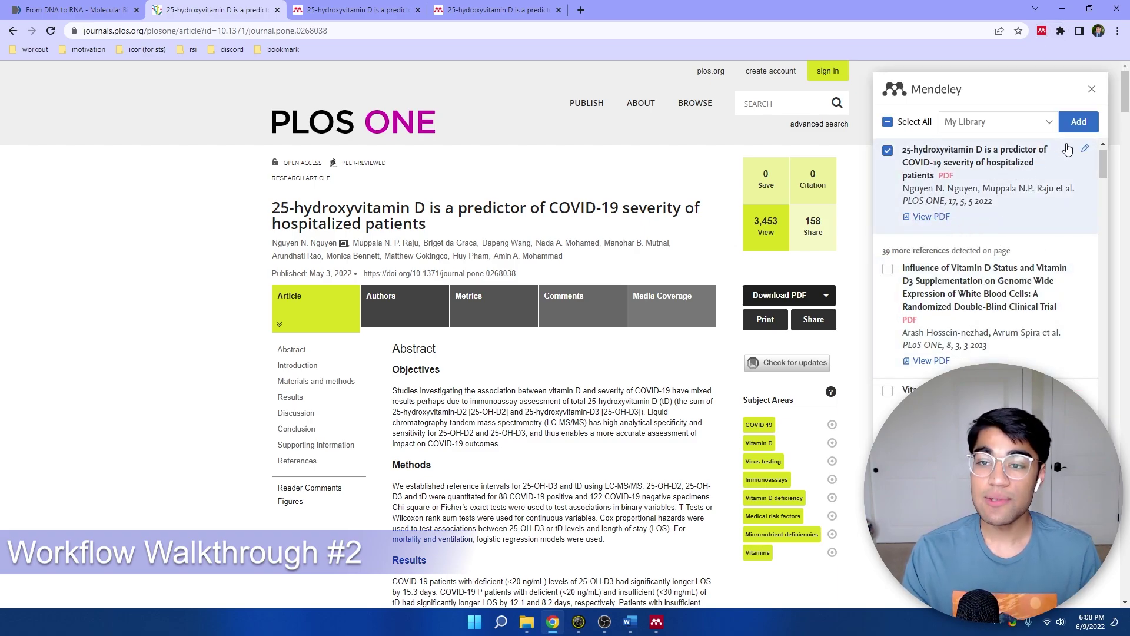
click(1077, 123)
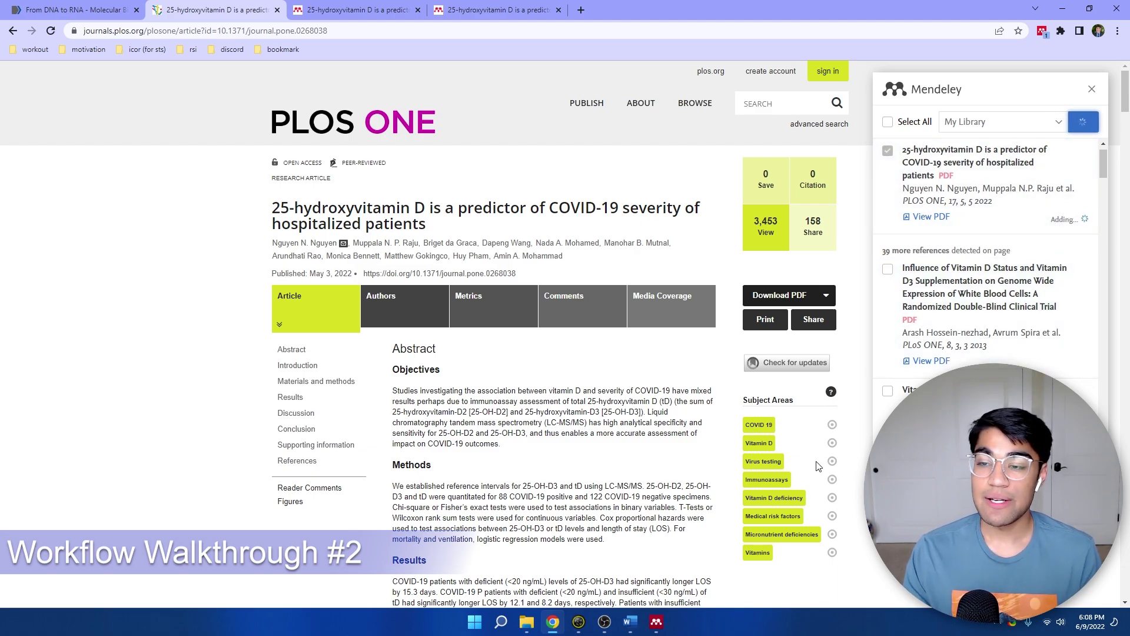
mouse_move(665, 623)
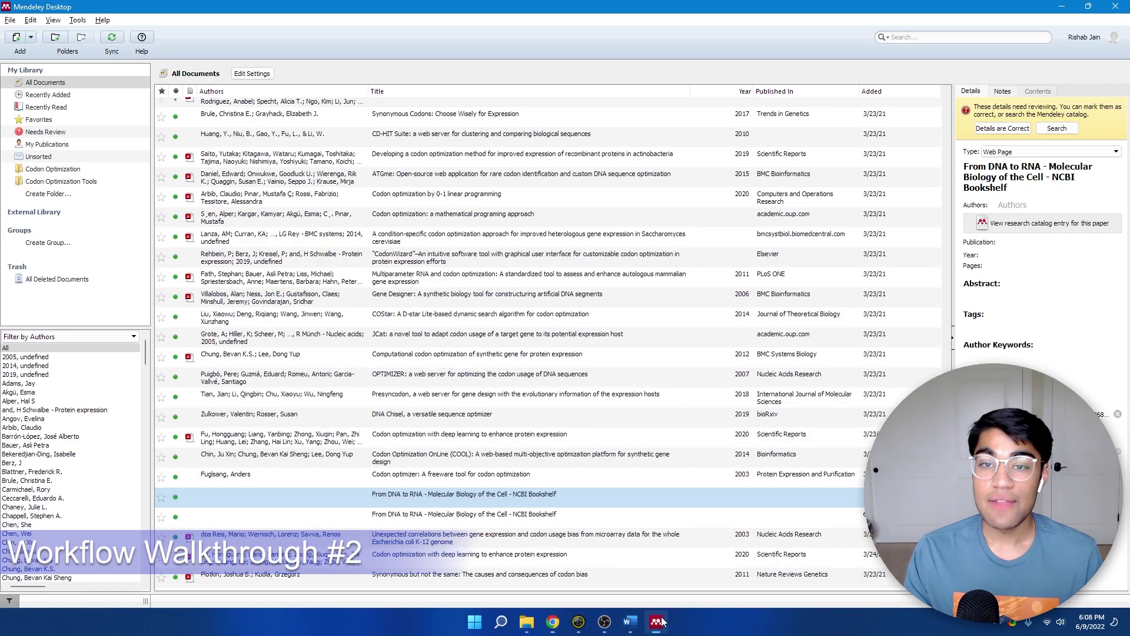
click(657, 621)
- Sync Mendeley Desktop to pull in the new PLOS ONE article
click(111, 39)
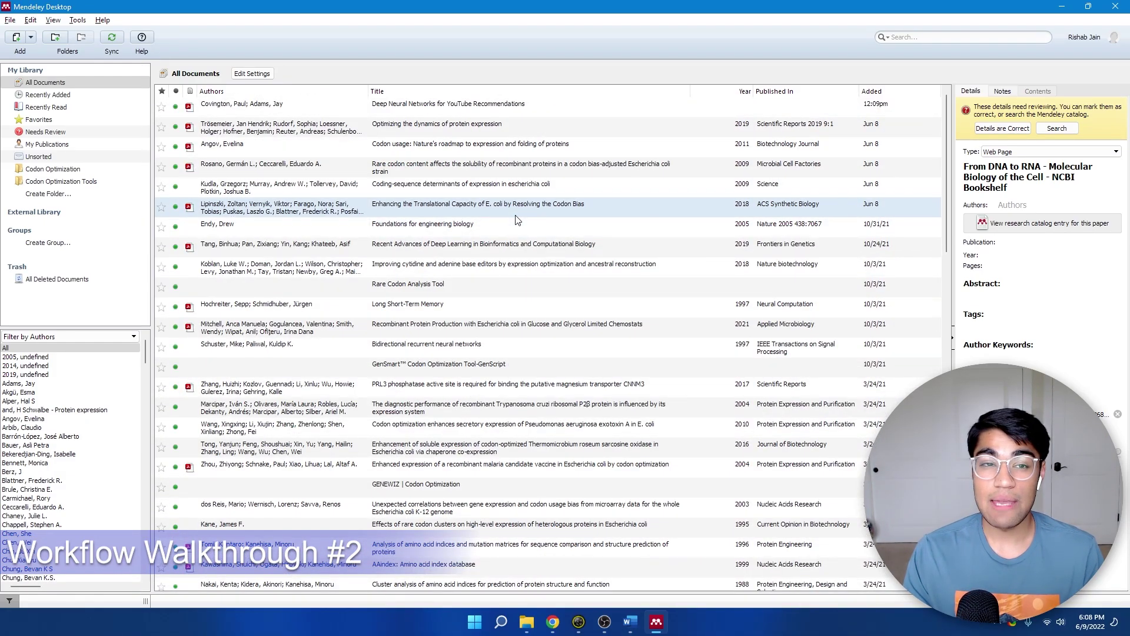
scroll(517, 219, down, 10)
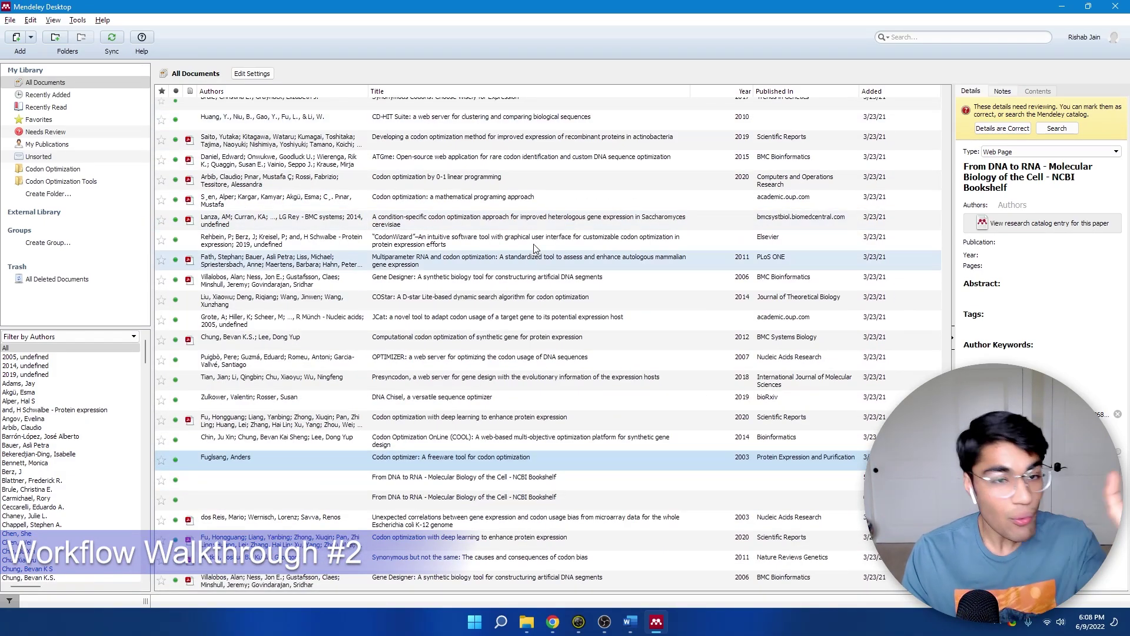
key(alt+Tab)
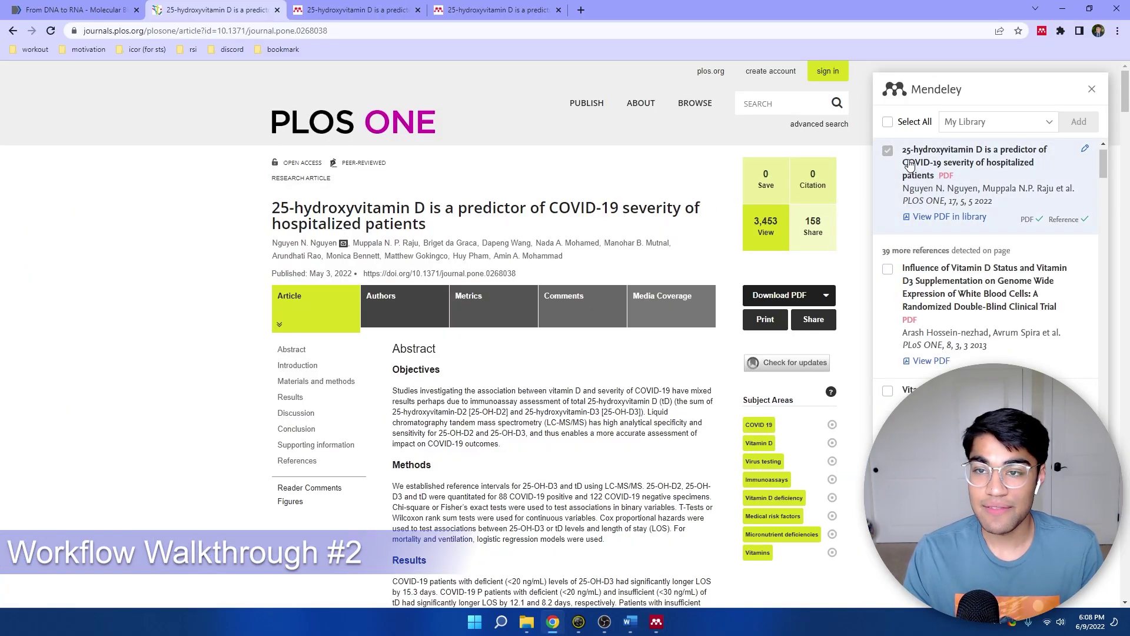
key(alt+Tab)
scroll(350, 362, up, 10)
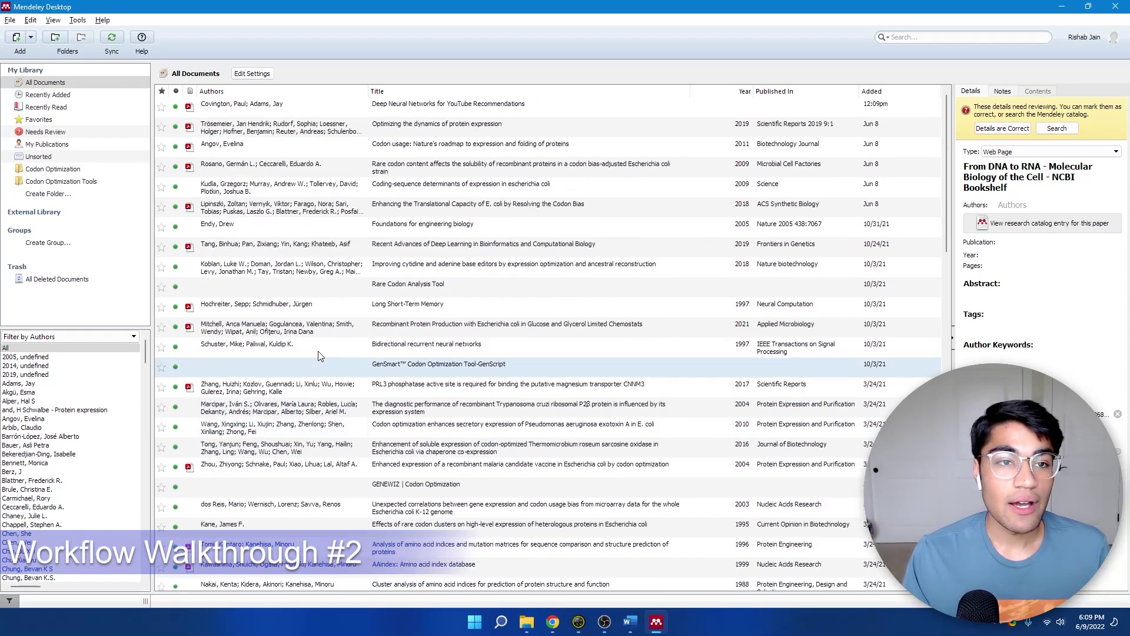
- Sort by date added, newest first, open the vitamin D paper's PDF, then return to My Library
click(871, 92)
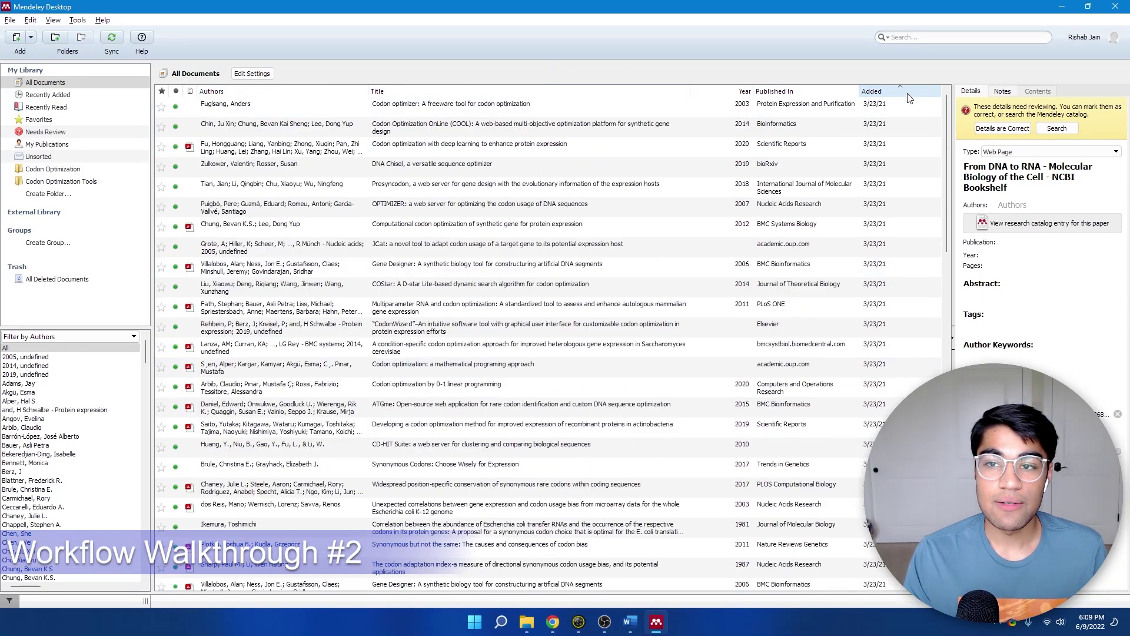
click(915, 94)
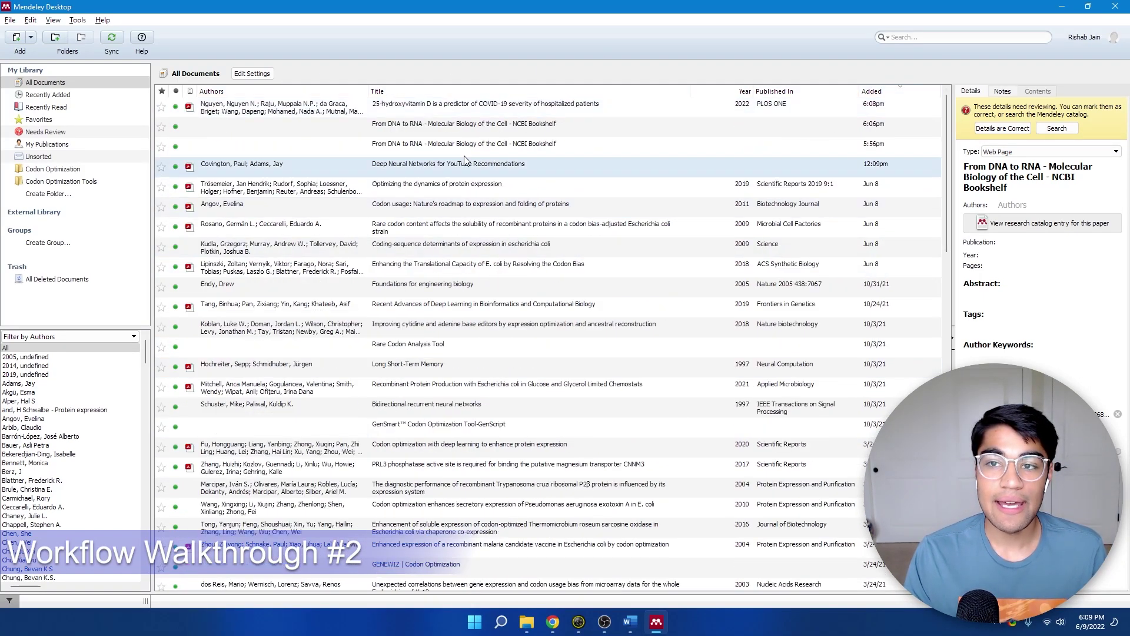
click(235, 111)
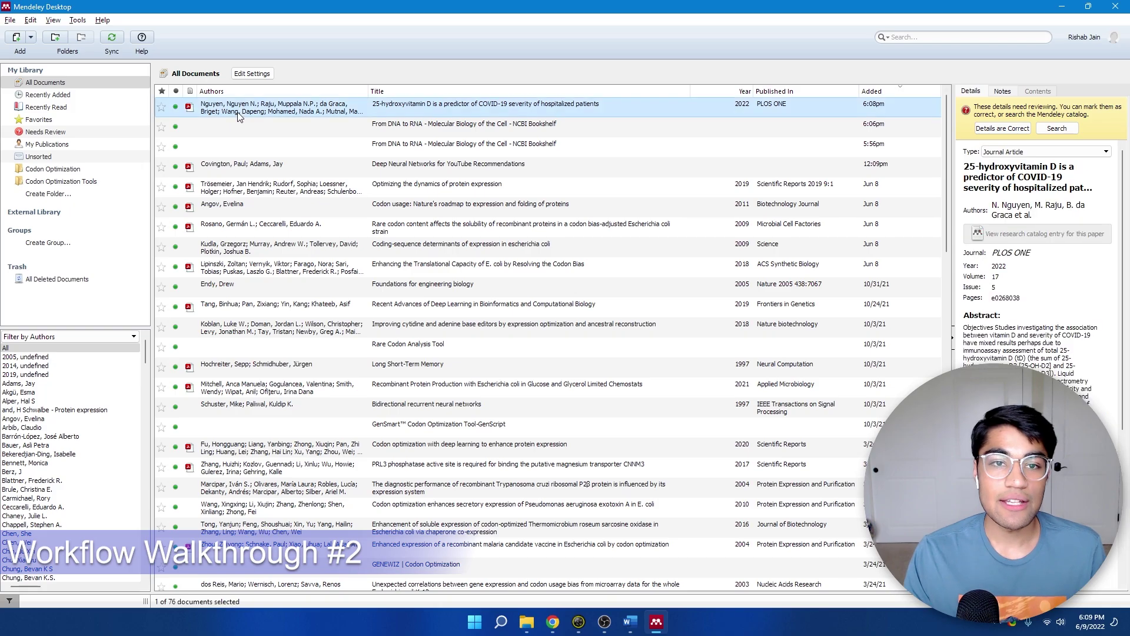
double_click(318, 113)
scroll(436, 183, down, 3)
scroll(435, 184, down, 10)
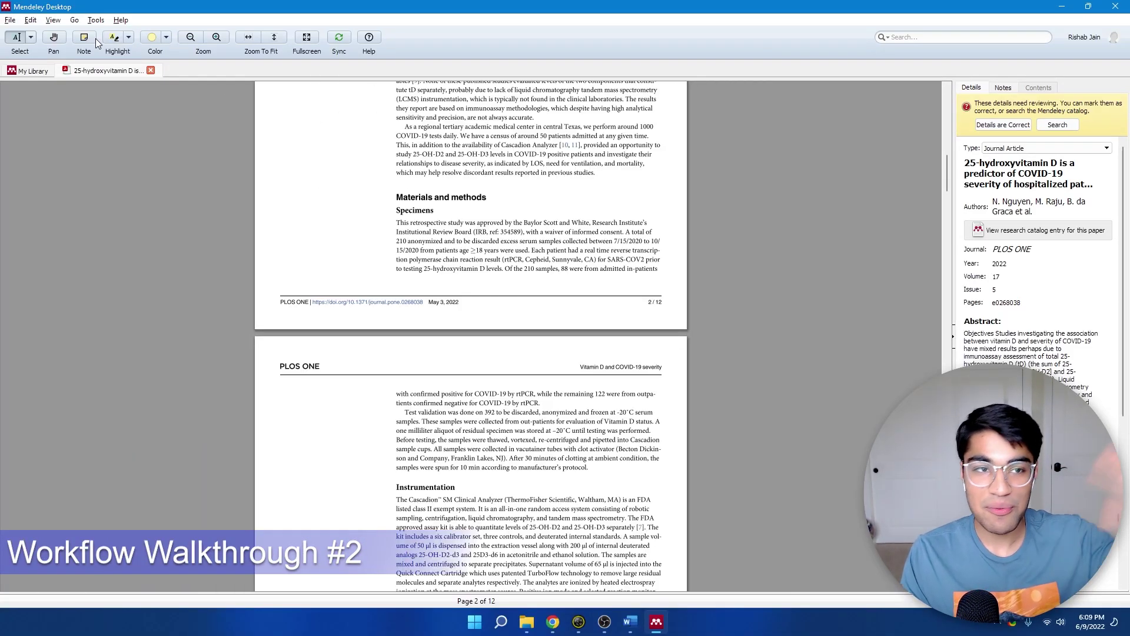
click(43, 71)
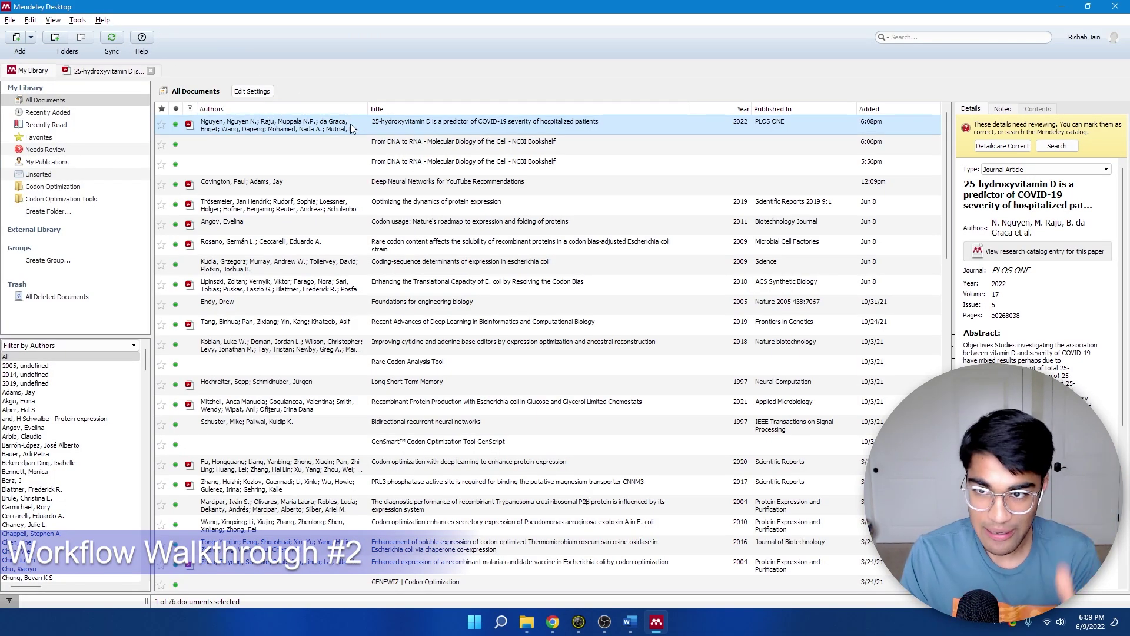
- Cite the 25-hydroxyvitamin D paper at the paragraph's end, found by searching '25'
click(631, 621)
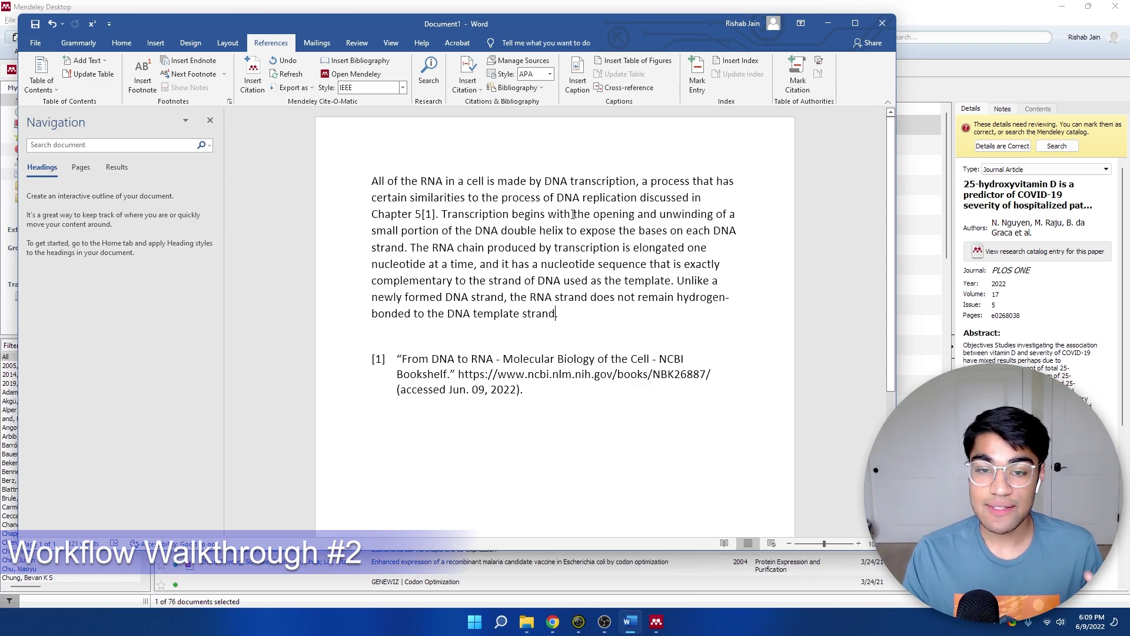
click(262, 75)
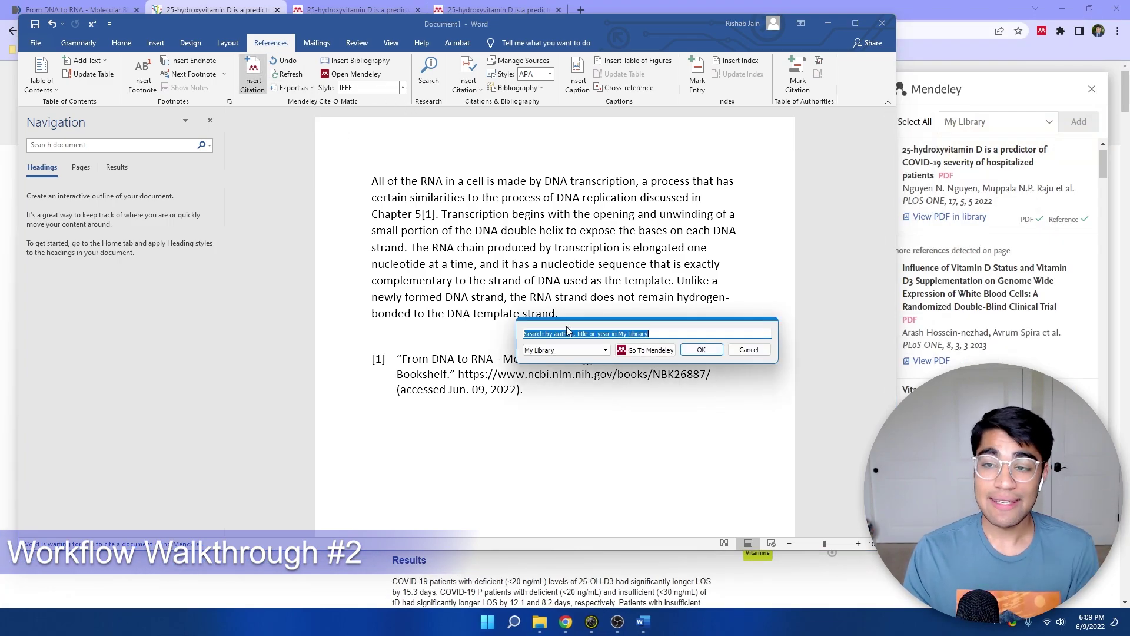
text(25)
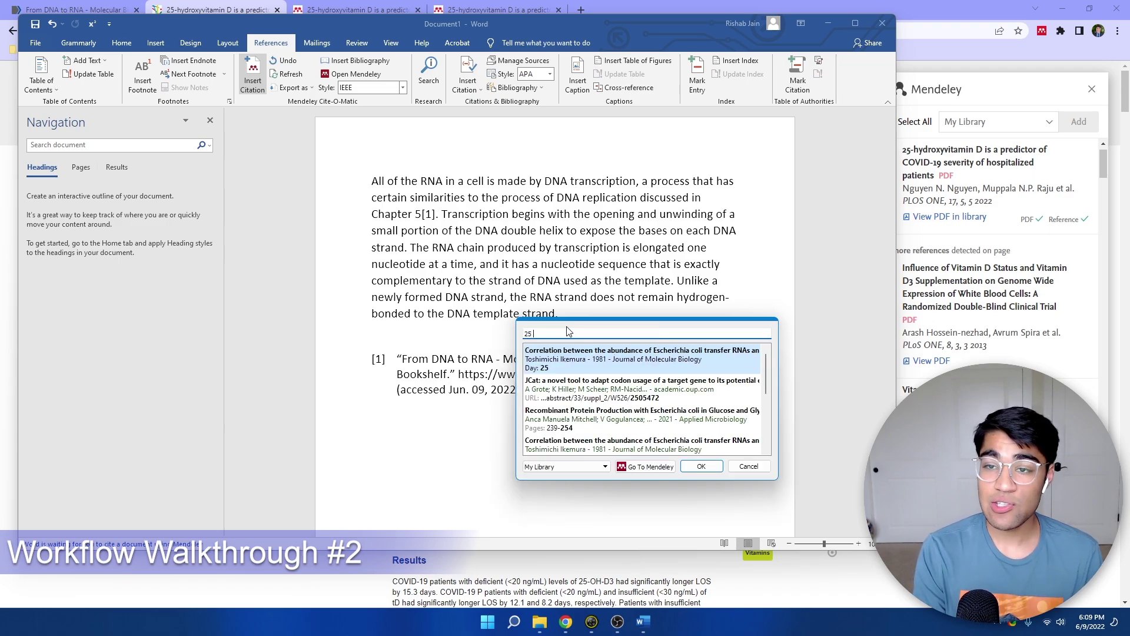
scroll(584, 393, down, 3)
click(594, 433)
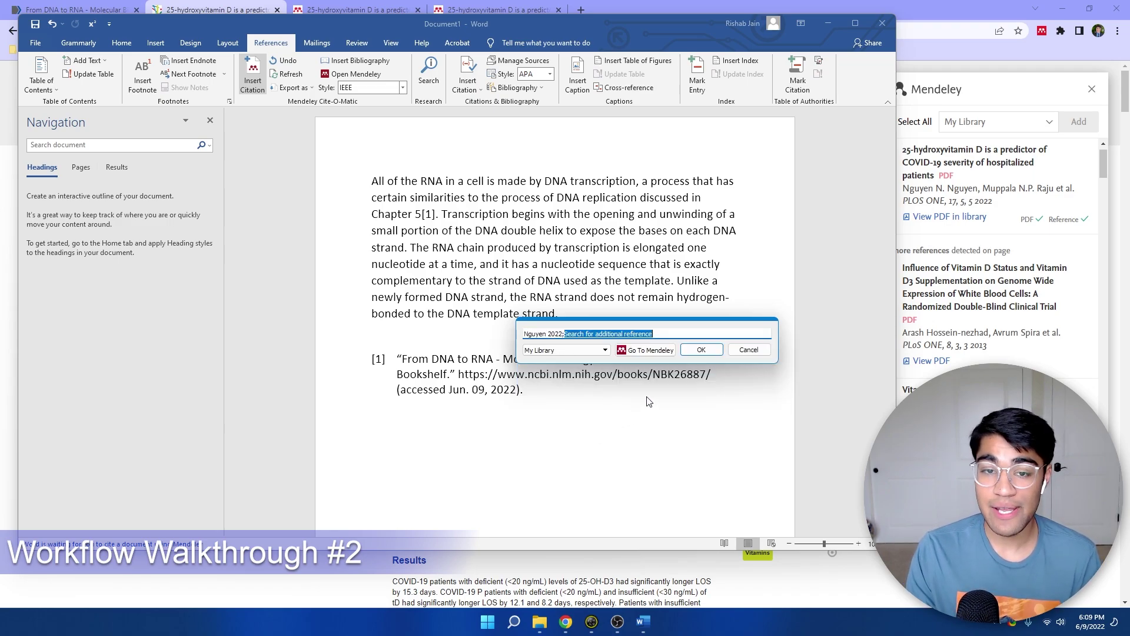
click(701, 352)
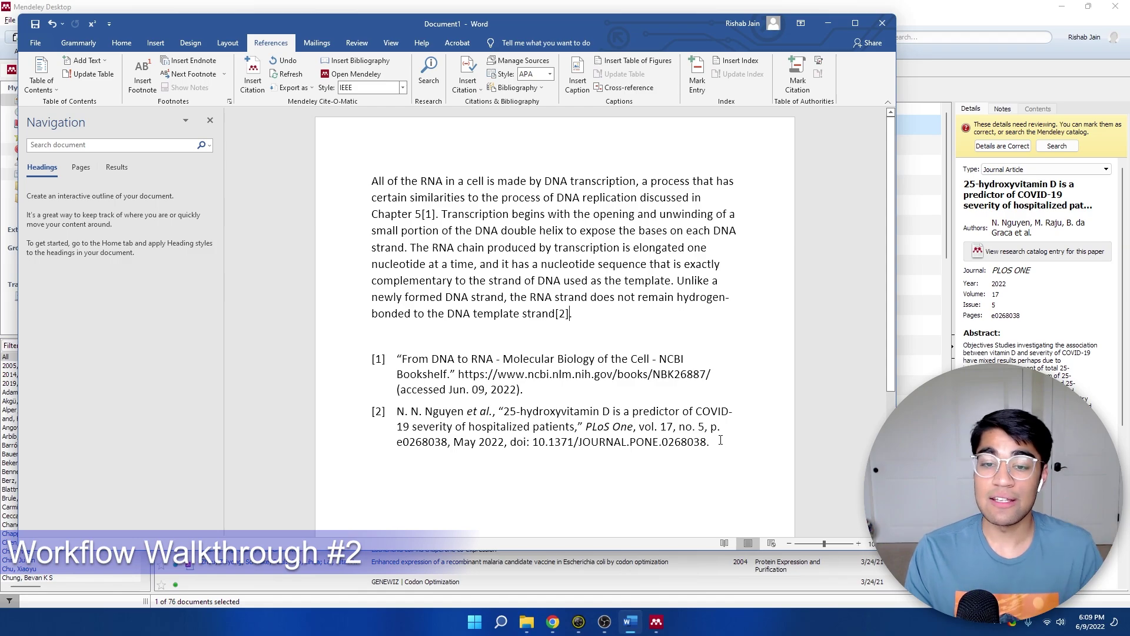
click(423, 373)
click(733, 471)
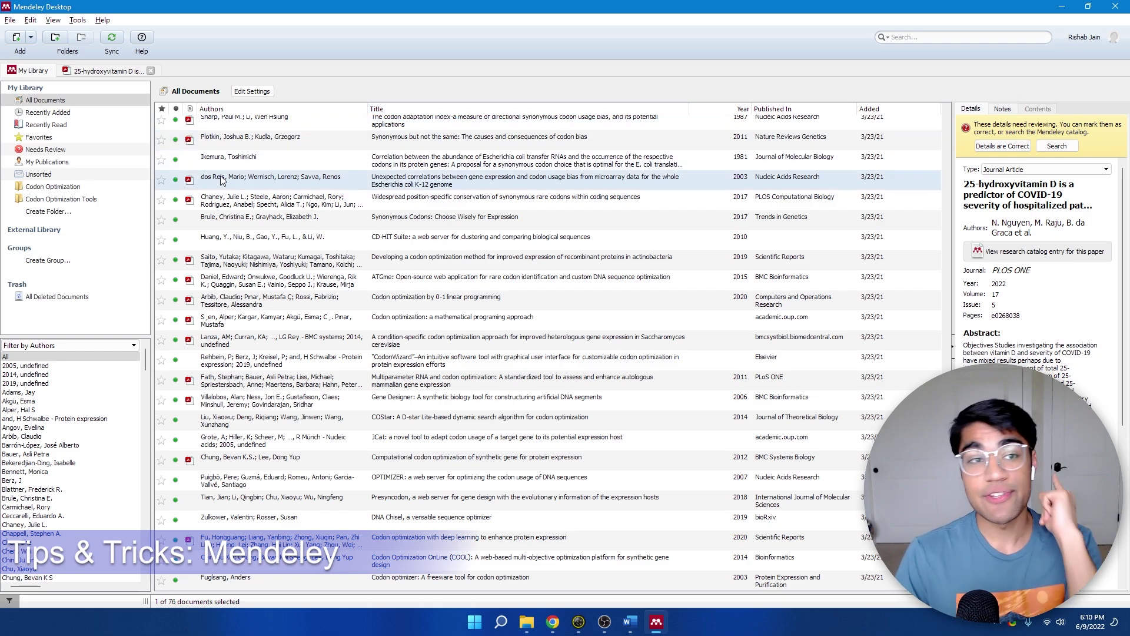
- Look in the empty Codon Optimization folder, then show All Documents
click(118, 189)
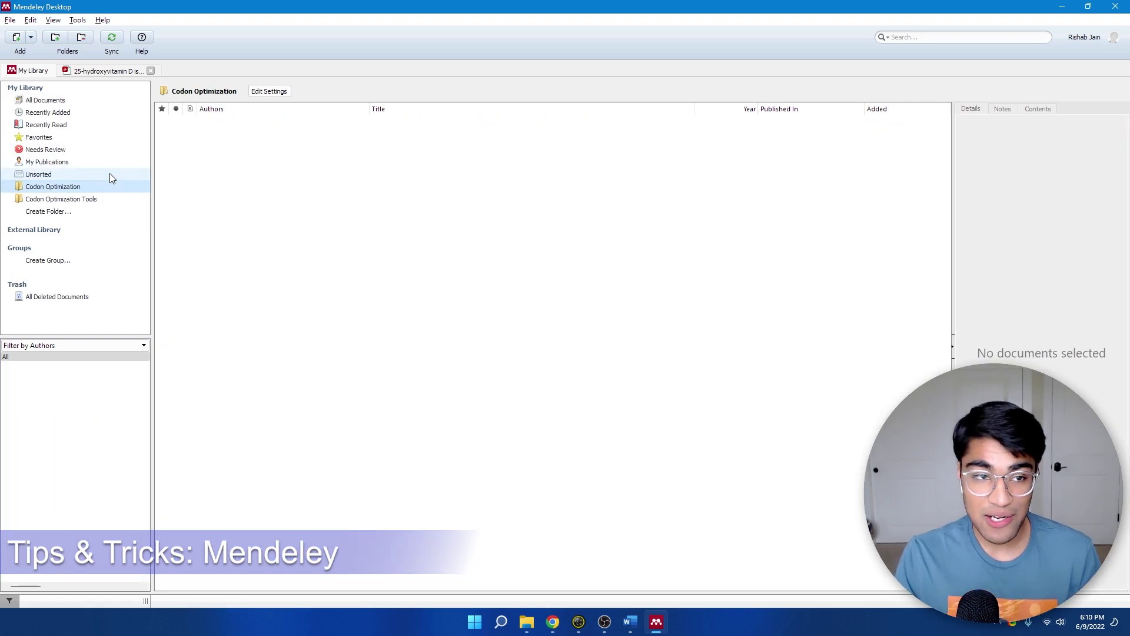
click(107, 101)
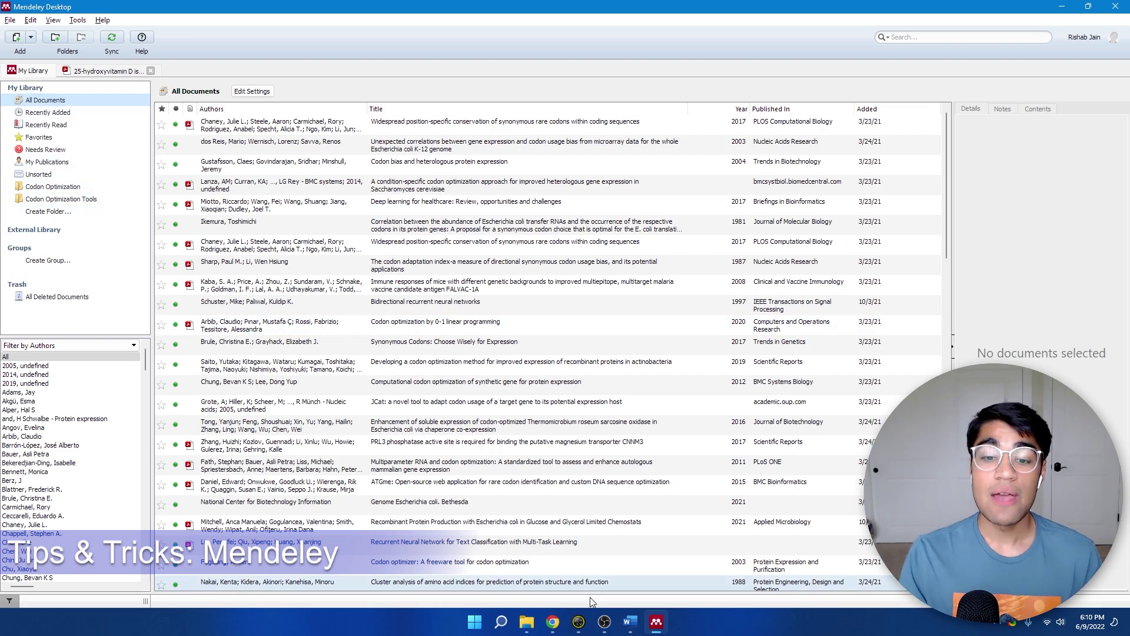
- On the PLOS ONE article, check the Web Importer's My Library collections, then open the online Mendeley library
click(526, 621)
click(552, 621)
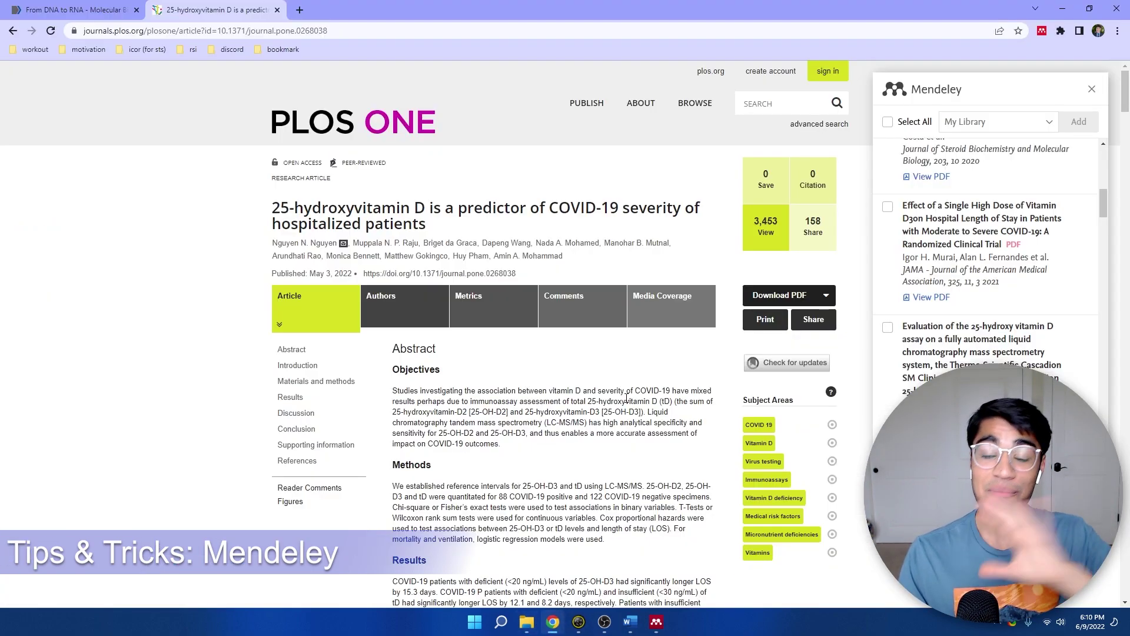
scroll(989, 206, up, 5)
click(972, 121)
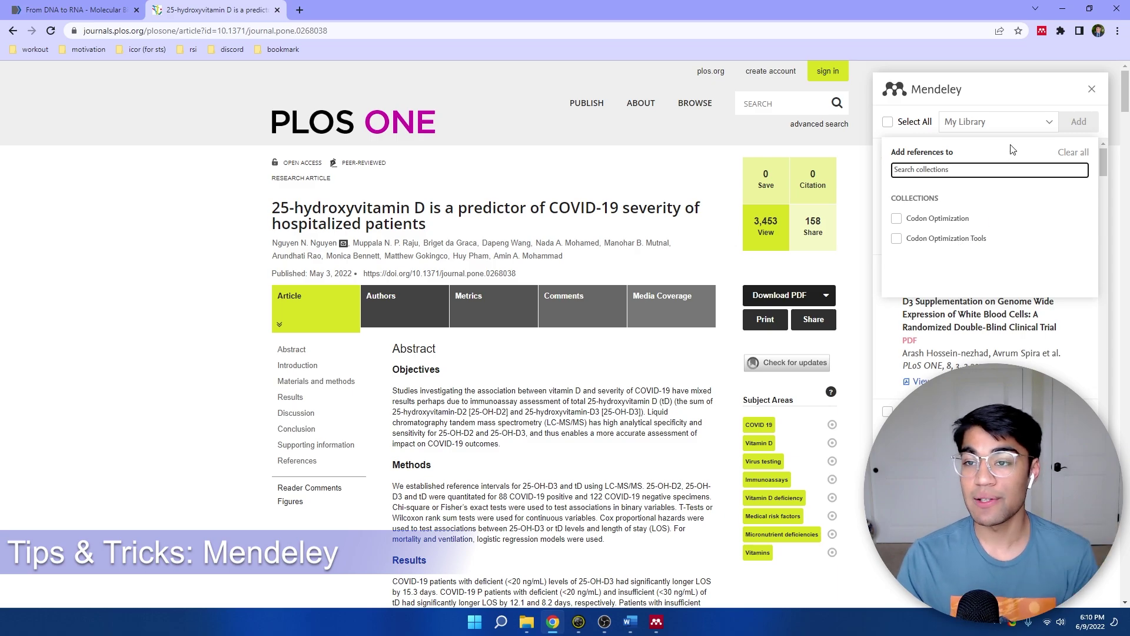
click(1007, 122)
click(919, 381)
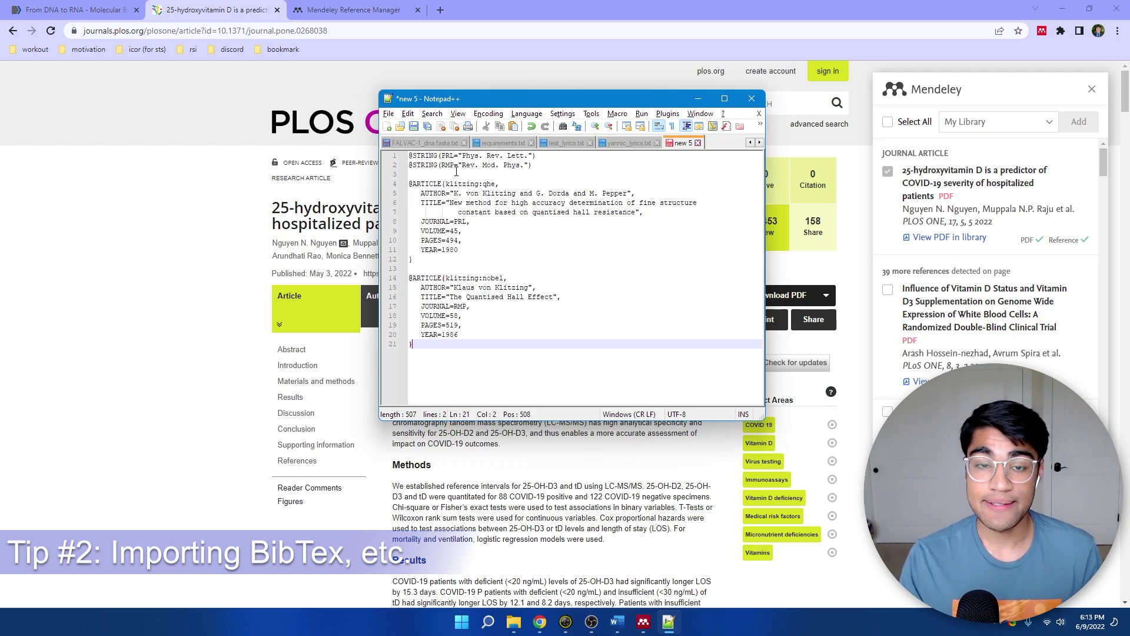
- Save the two quantised Hall effect BibTeX entries to the E: drive as new 5.bib
key(ctrl+s)
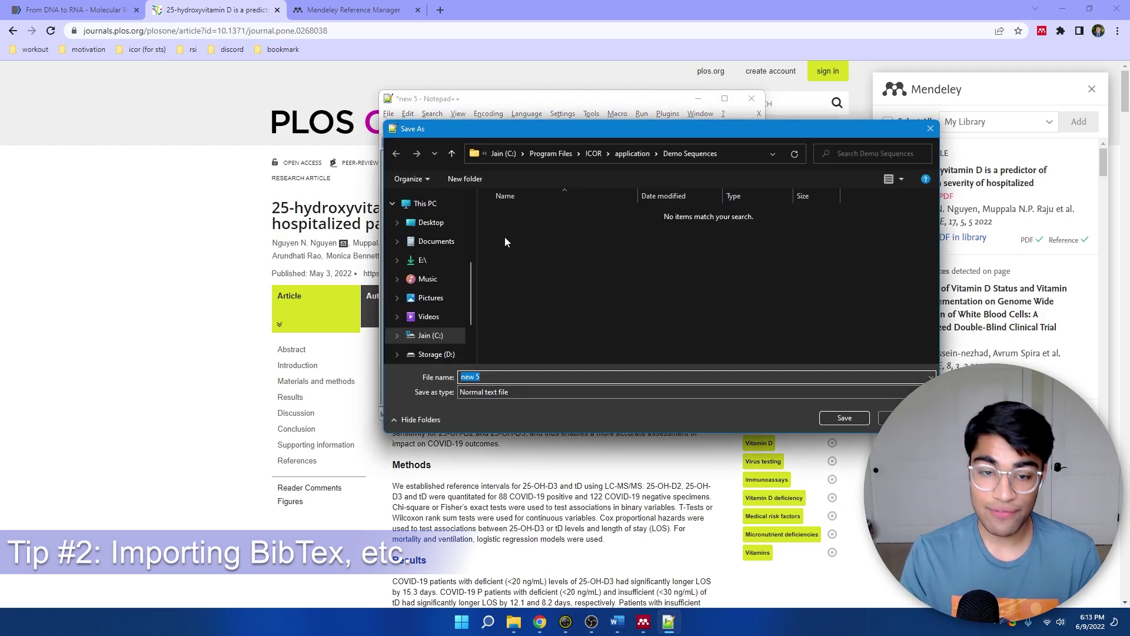
text(.bib)
click(426, 259)
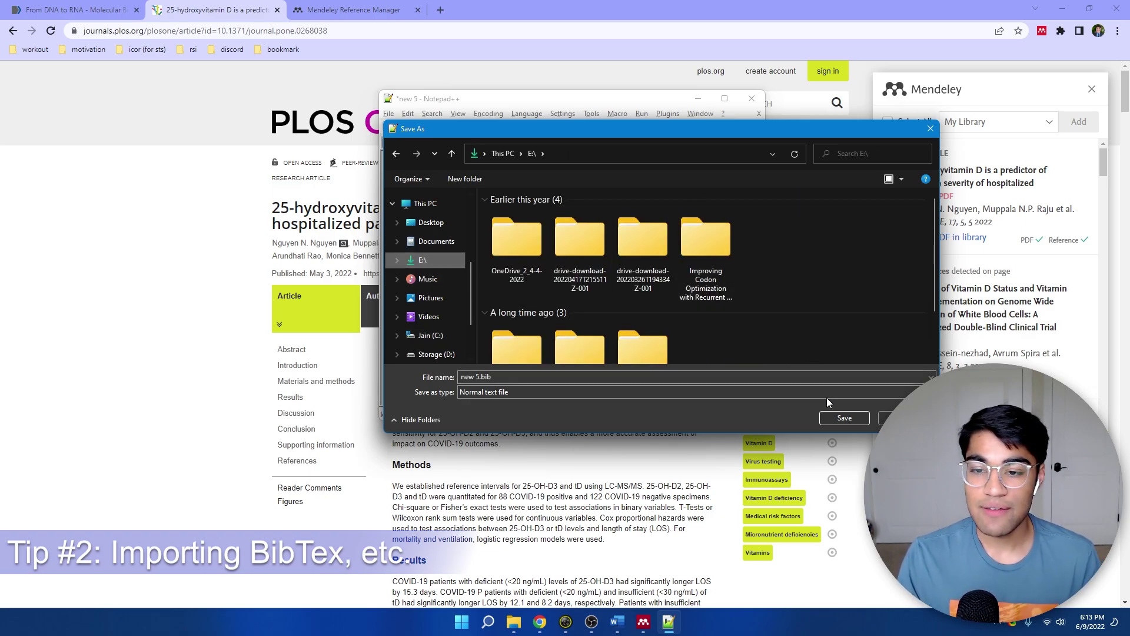
click(842, 417)
- Import new 5.bib into Mendeley Desktop via File > Import > BibTeX
click(644, 622)
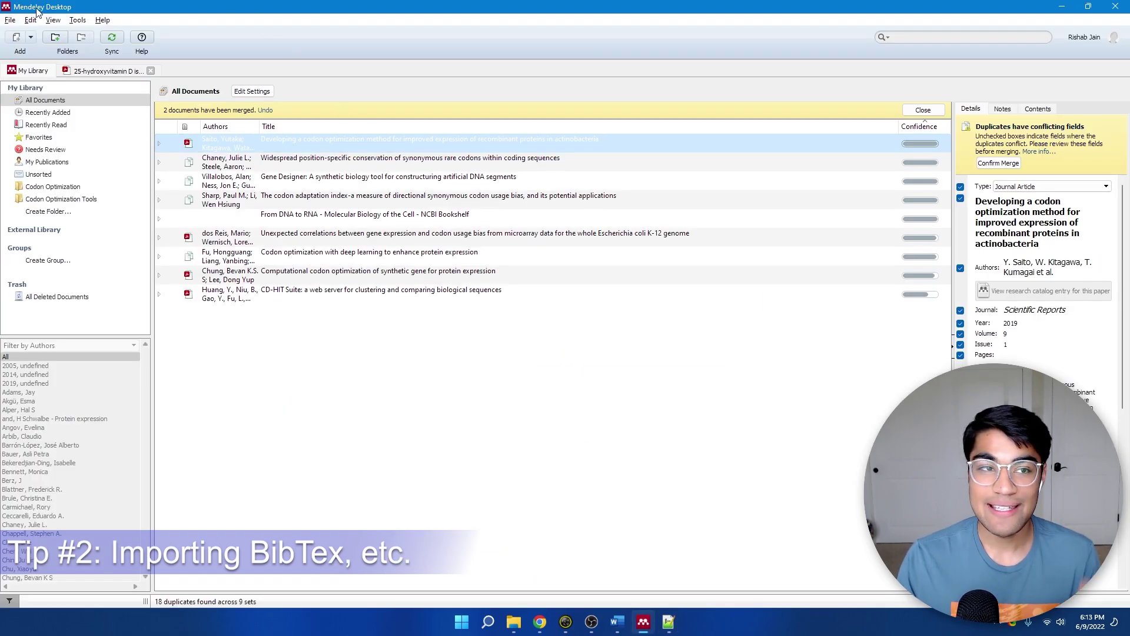
click(12, 20)
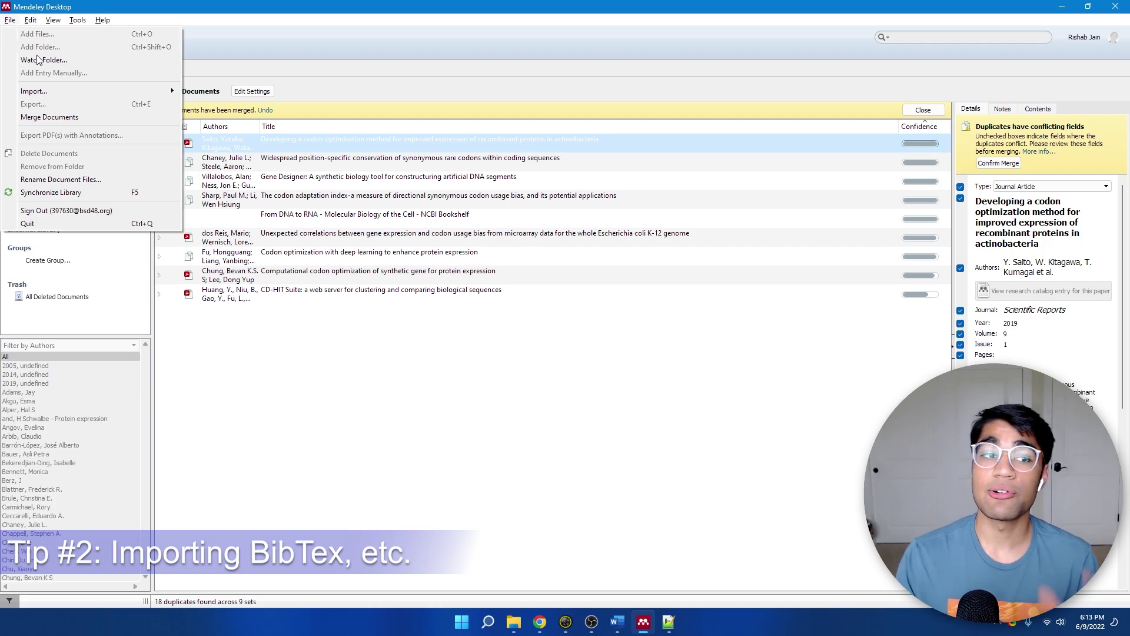
mouse_move(57, 92)
click(257, 94)
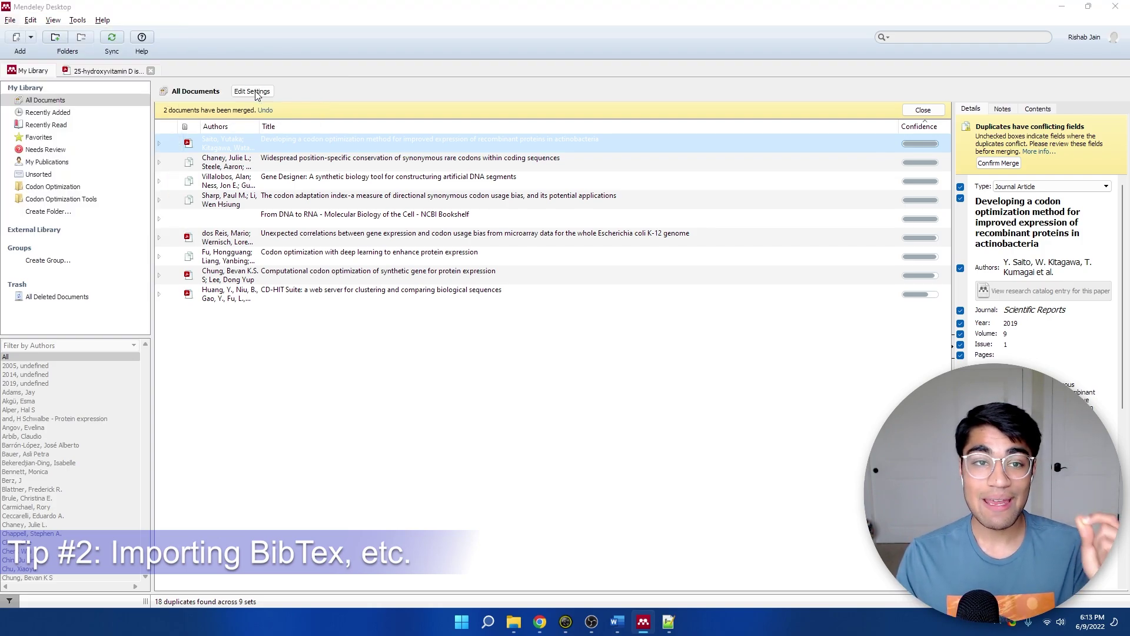
double_click(156, 144)
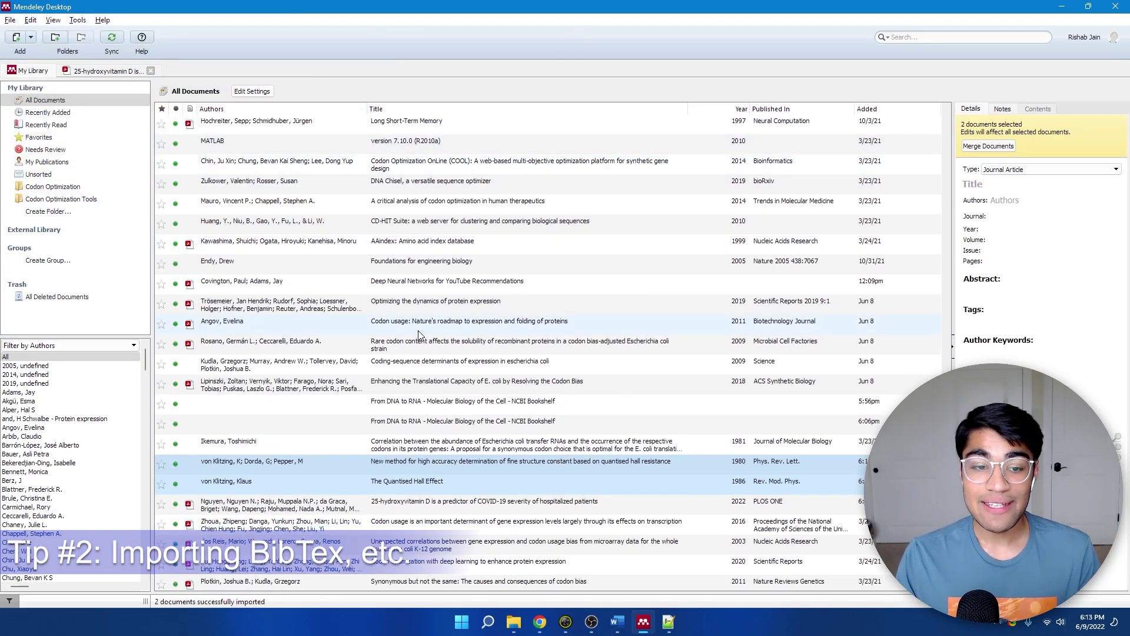
- Review the imported fine-structure-constant paper's details, then return to the Word document
click(324, 438)
scroll(323, 405, down, 5)
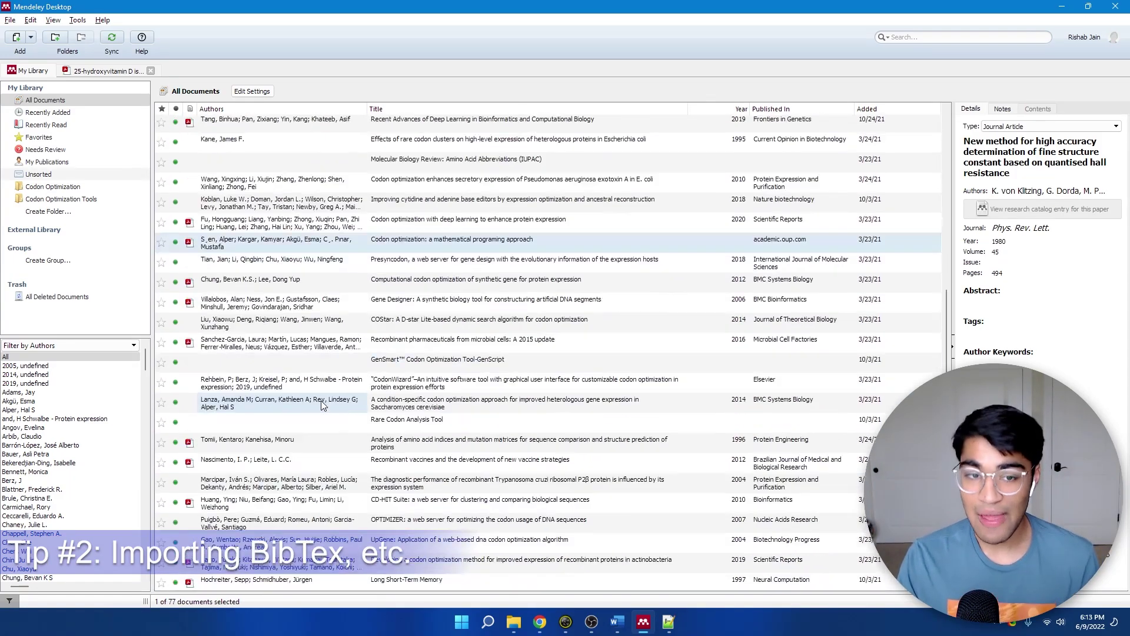
scroll(323, 405, up, 5)
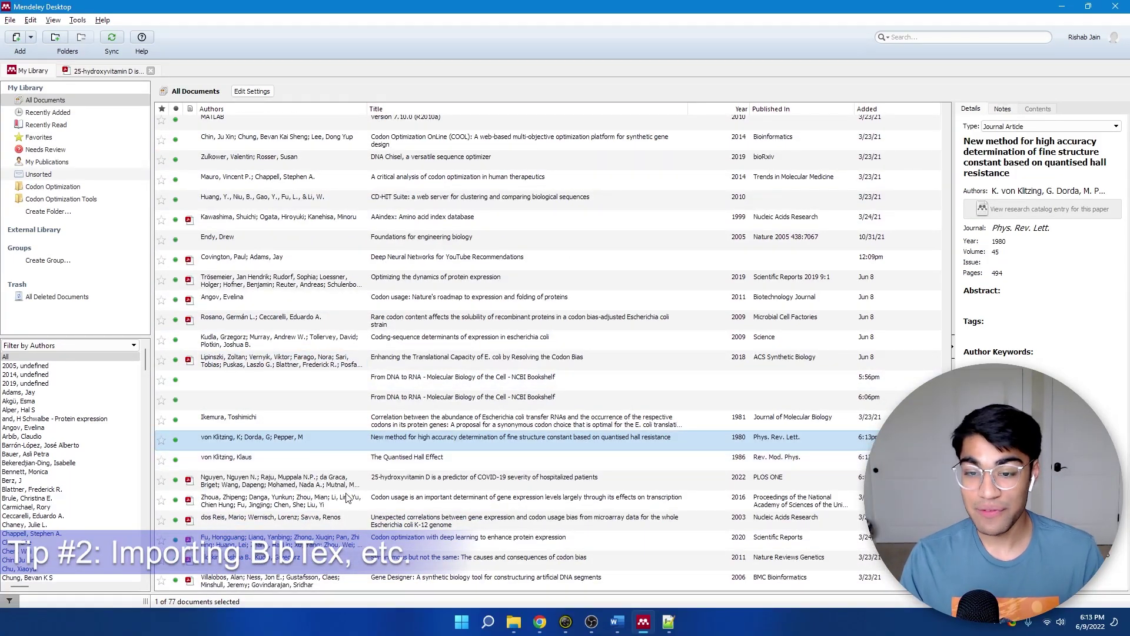
click(617, 621)
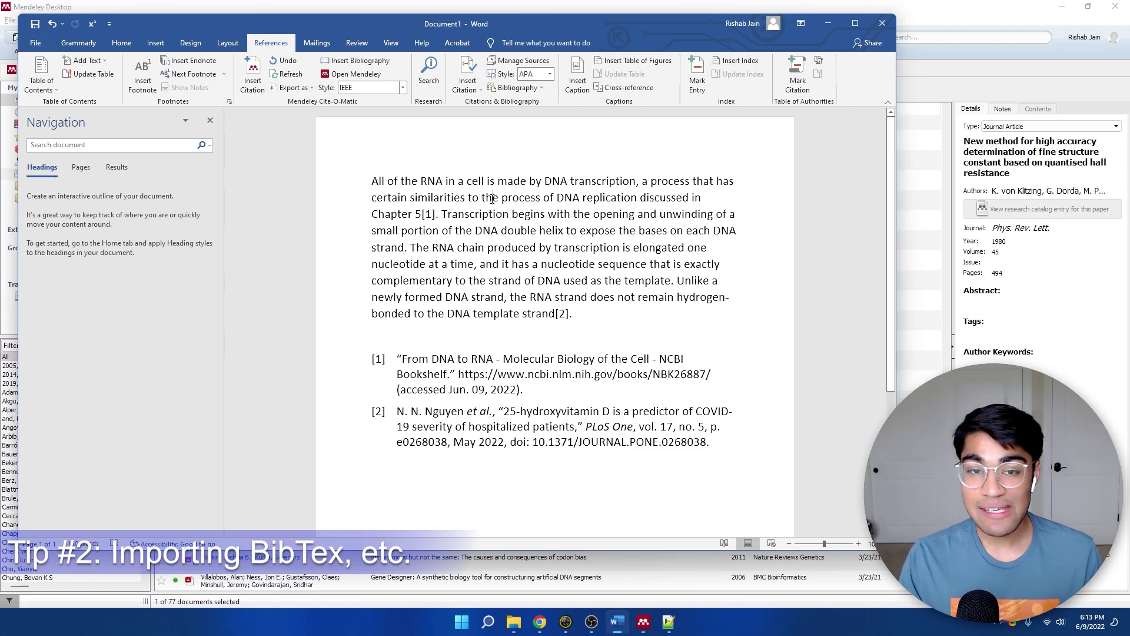
- Start a new Mendeley citation in Word and jump to the library with Go To Mendeley
click(252, 74)
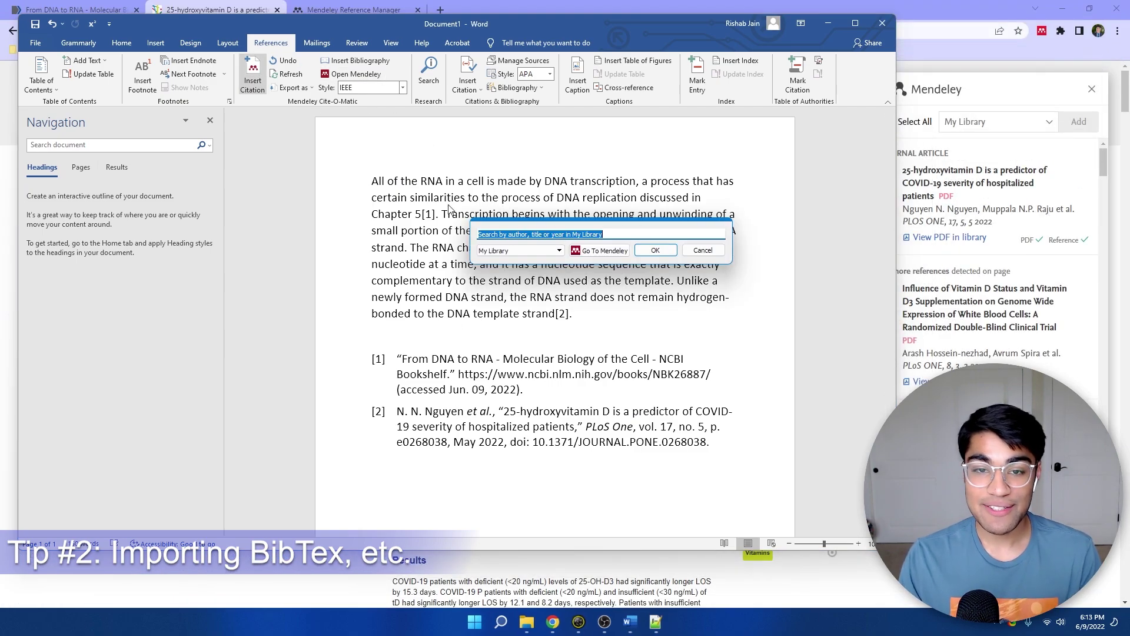
click(586, 250)
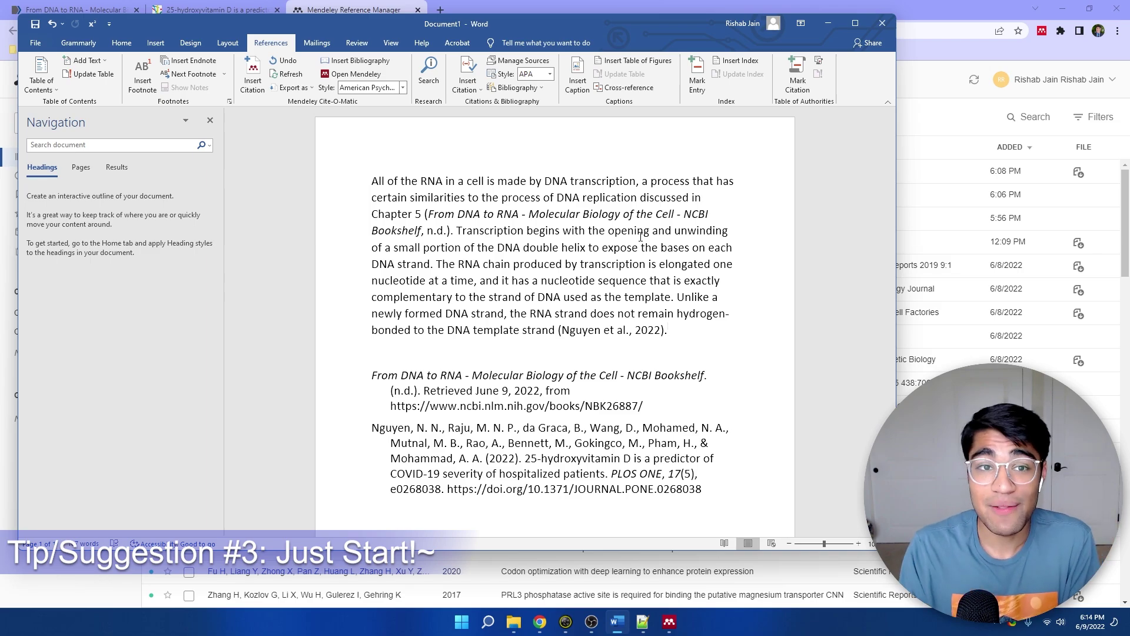
- Inspect the citation style list and the paragraph's first APA citation, leaving both unchanged
click(403, 88)
click(655, 375)
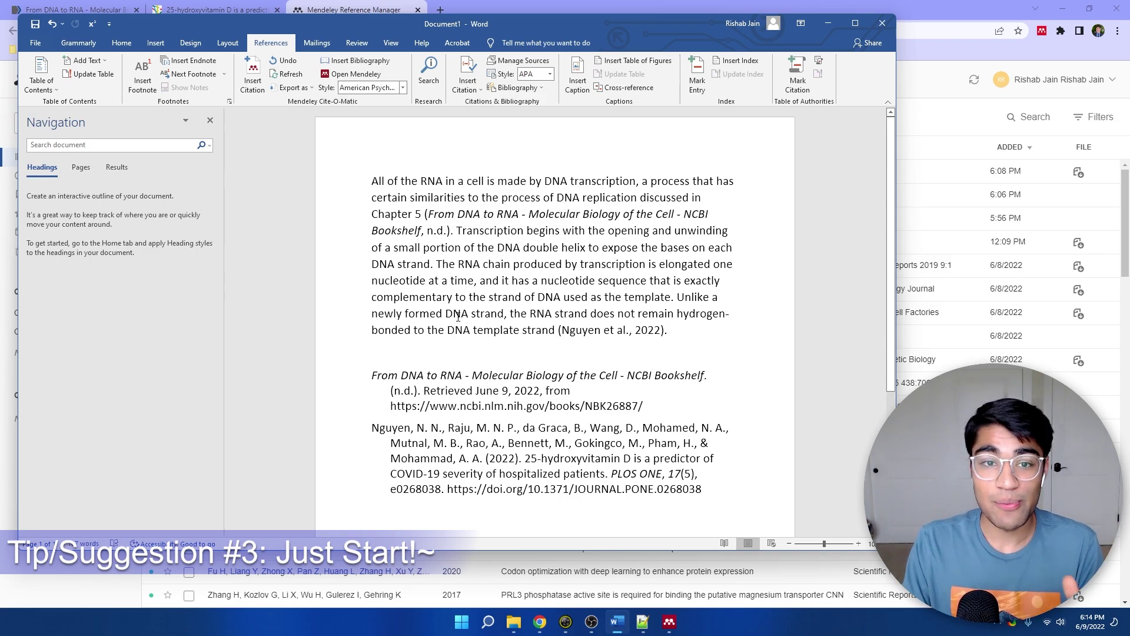
click(427, 216)
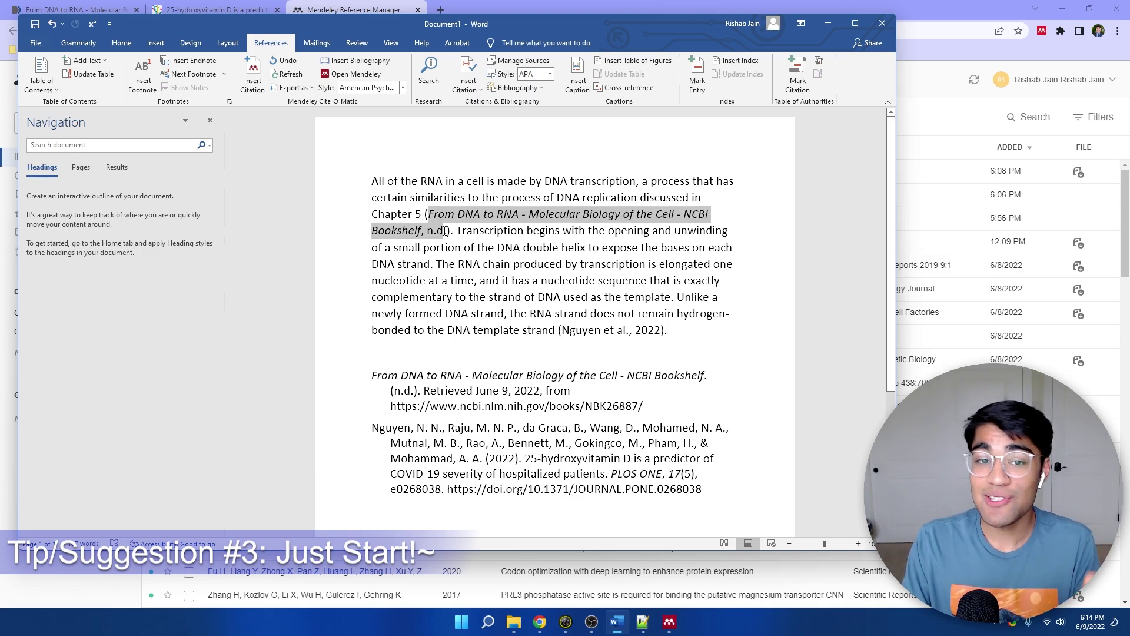
click(531, 352)
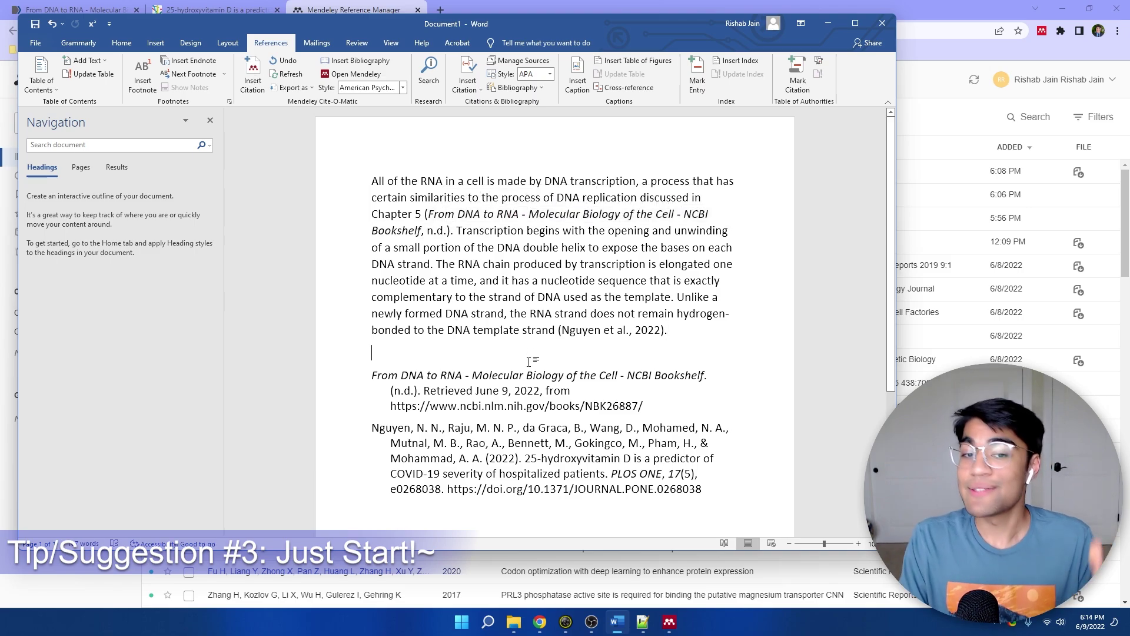